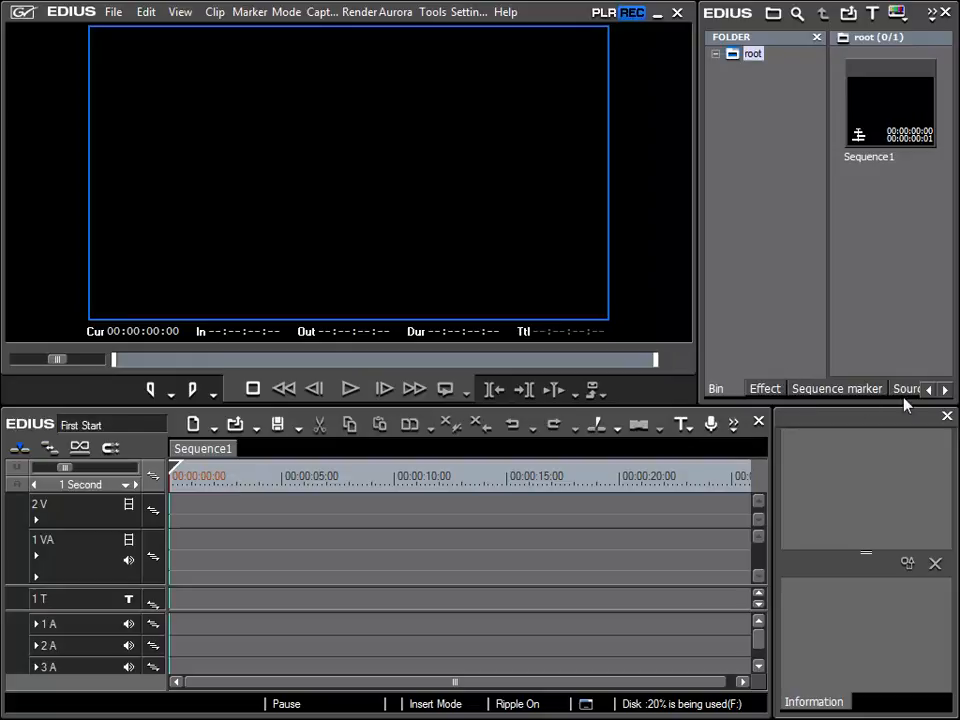
{"action": "left_click", "coordinate": [944, 390]}
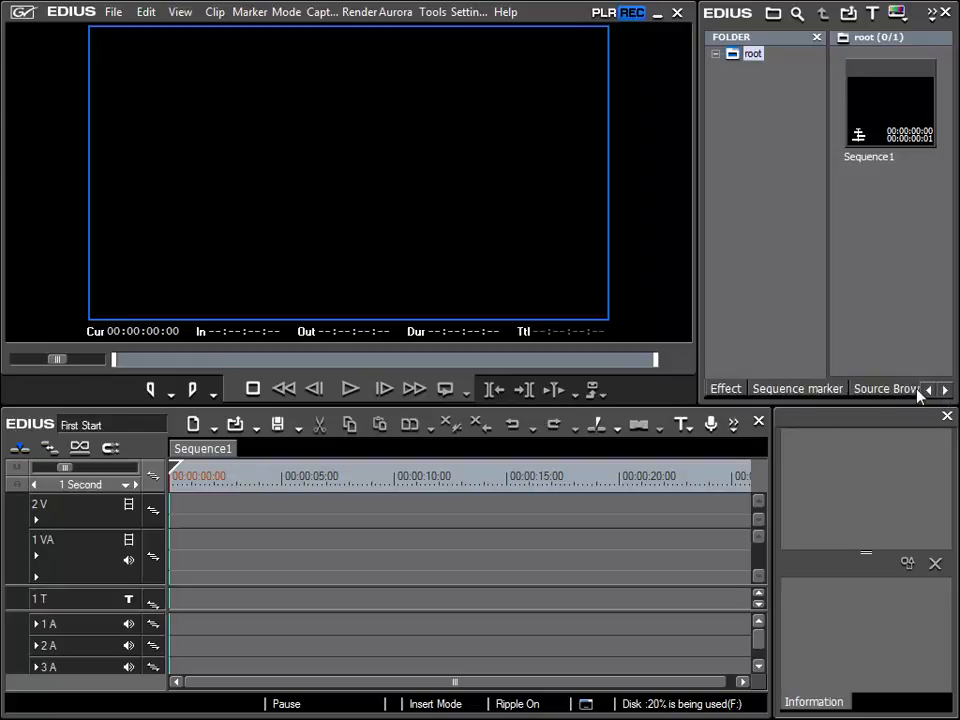
{"action": "left_click", "coordinate": [929, 390]}
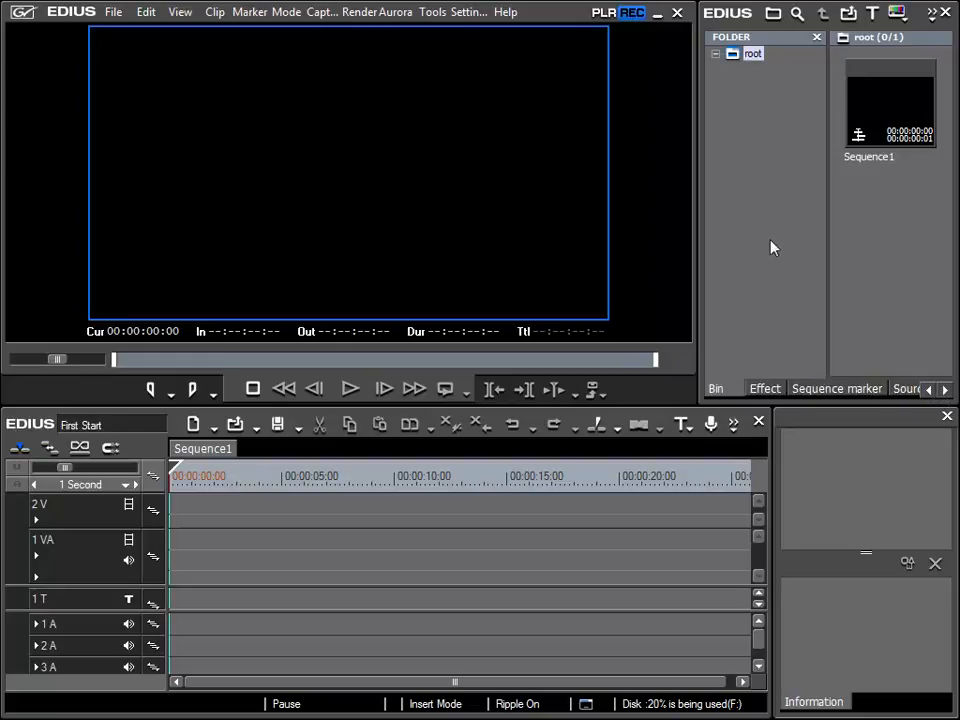
{"action": "left_click", "coordinate": [320, 12]}
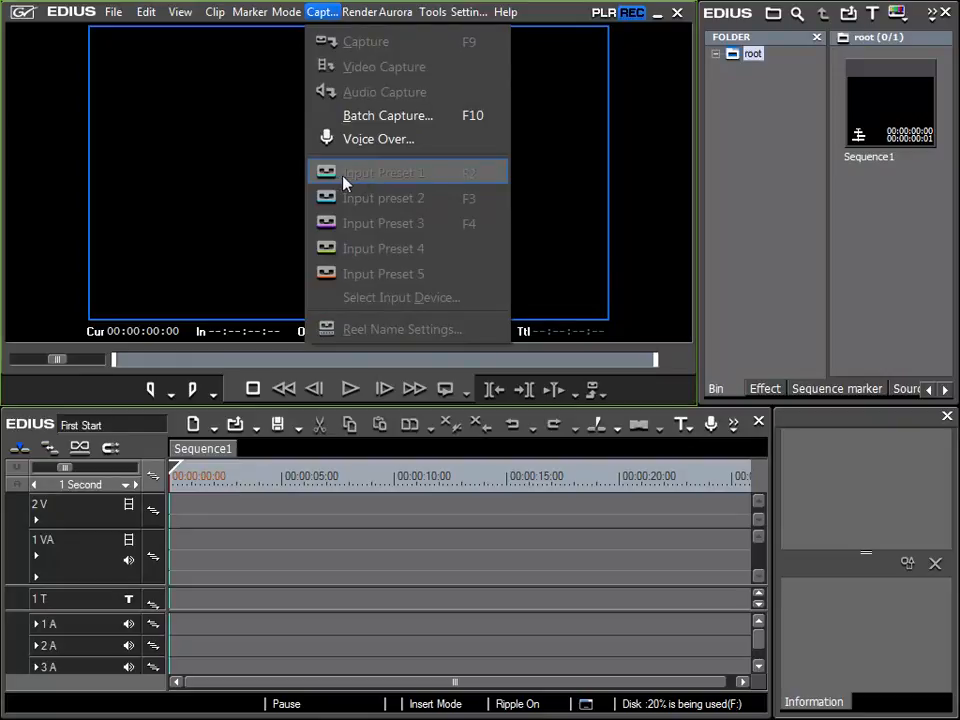
{"action": "left_click", "coordinate": [748, 249]}
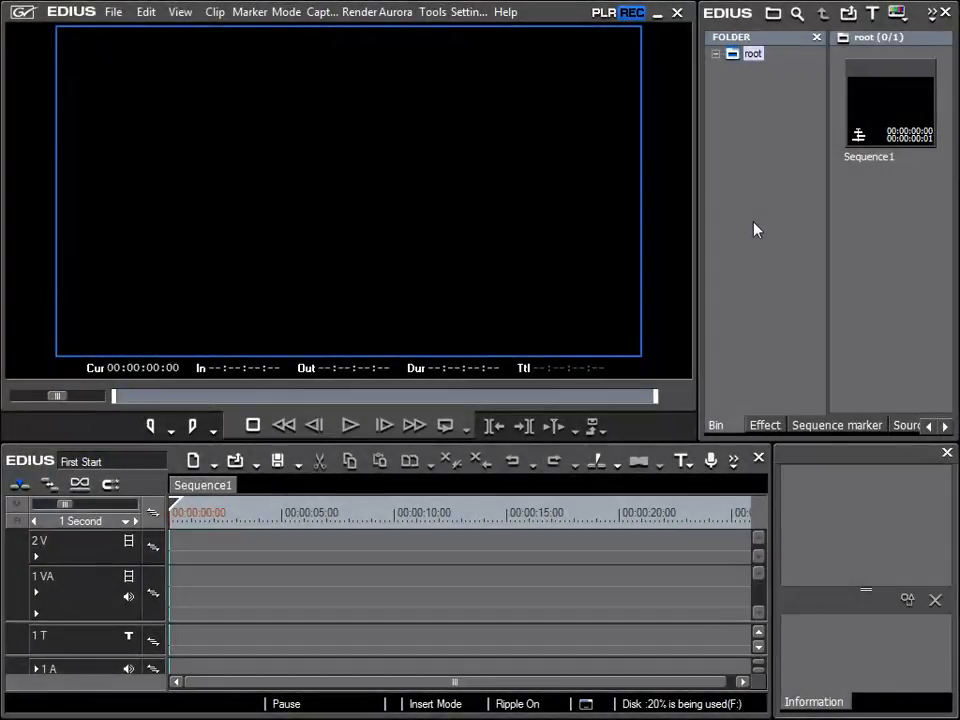
- Close the Information palette and arrange the bin beside a narrowed timeline, with the preview window widened to full screen width above them
{"action": "left_click", "coordinate": [946, 455]}
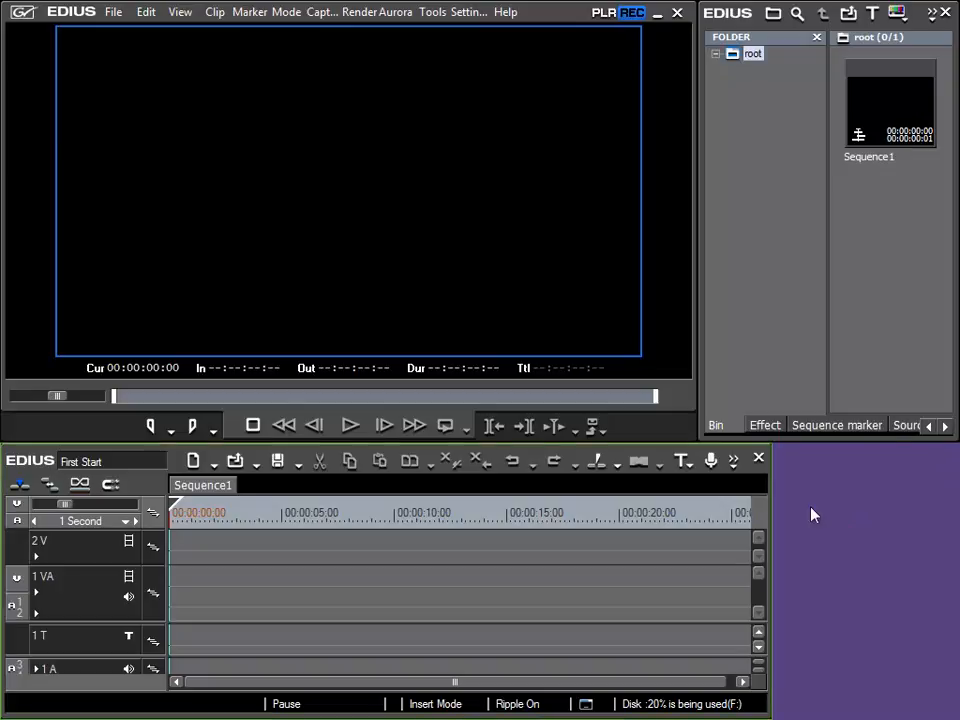
{"action": "left_click_drag", "start_coordinate": [770, 500], "coordinate": [557, 509]}
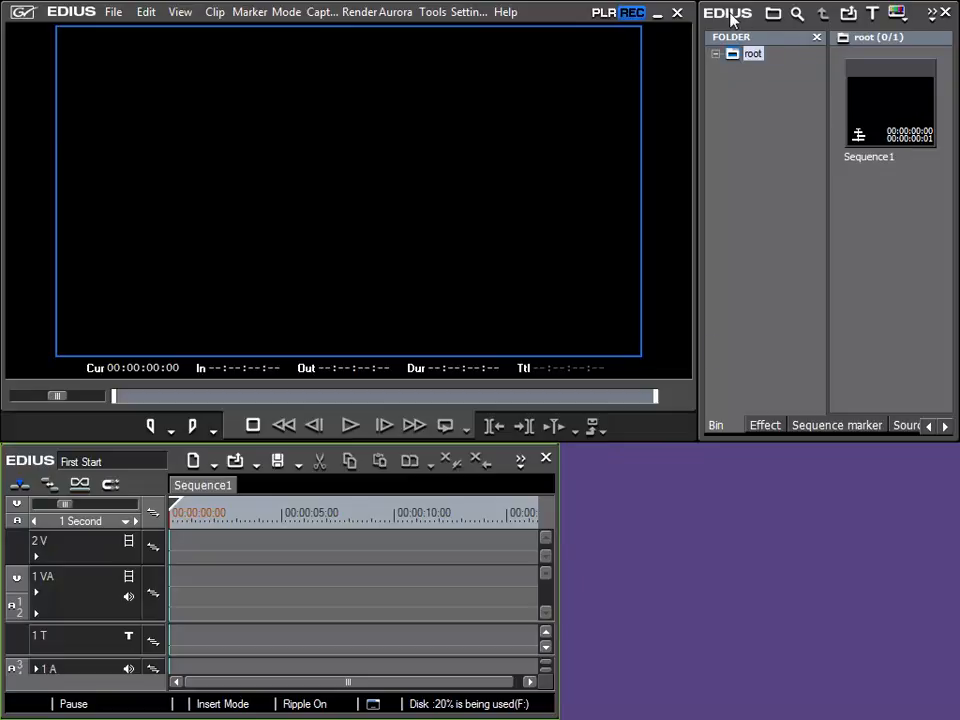
{"action": "left_click_drag", "start_coordinate": [731, 18], "coordinate": [754, 437]}
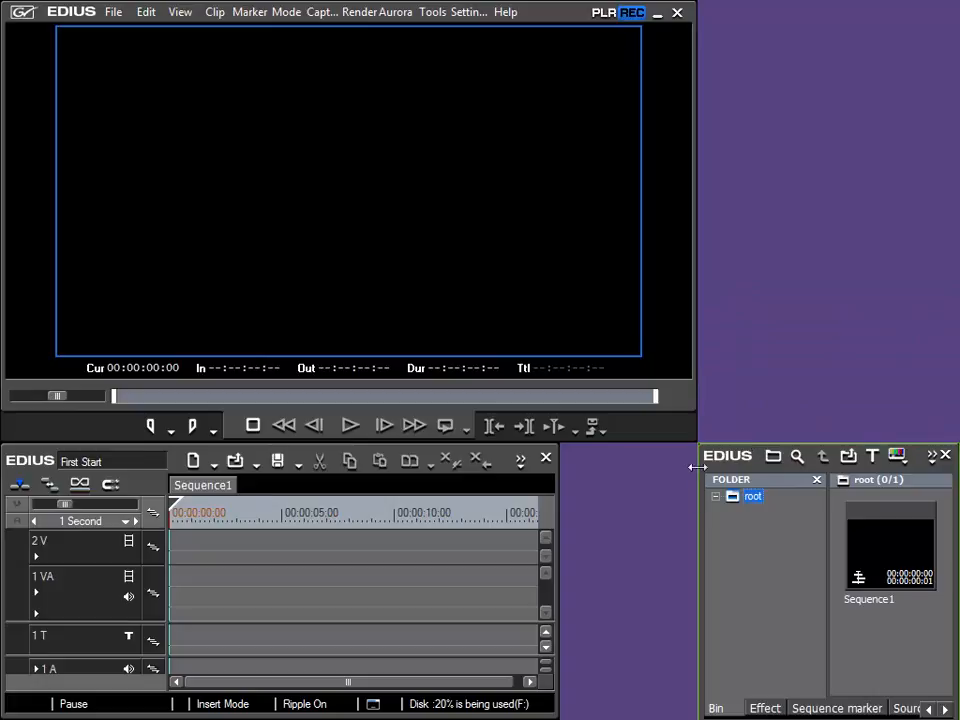
{"action": "left_click_drag", "start_coordinate": [702, 544], "coordinate": [568, 550]}
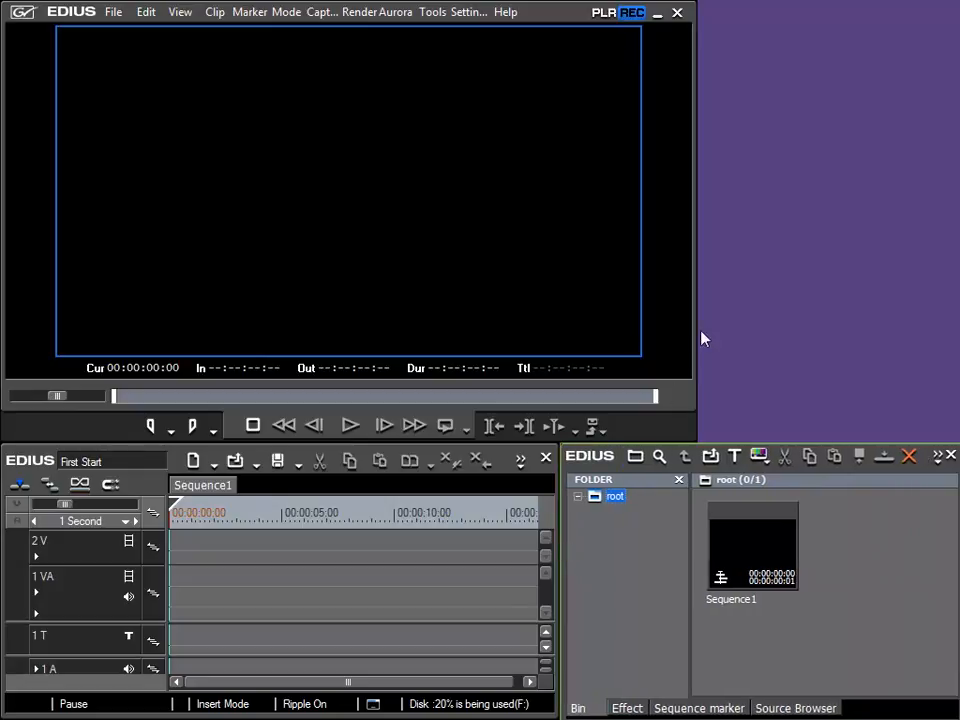
{"action": "left_click_drag", "start_coordinate": [692, 272], "coordinate": [945, 266]}
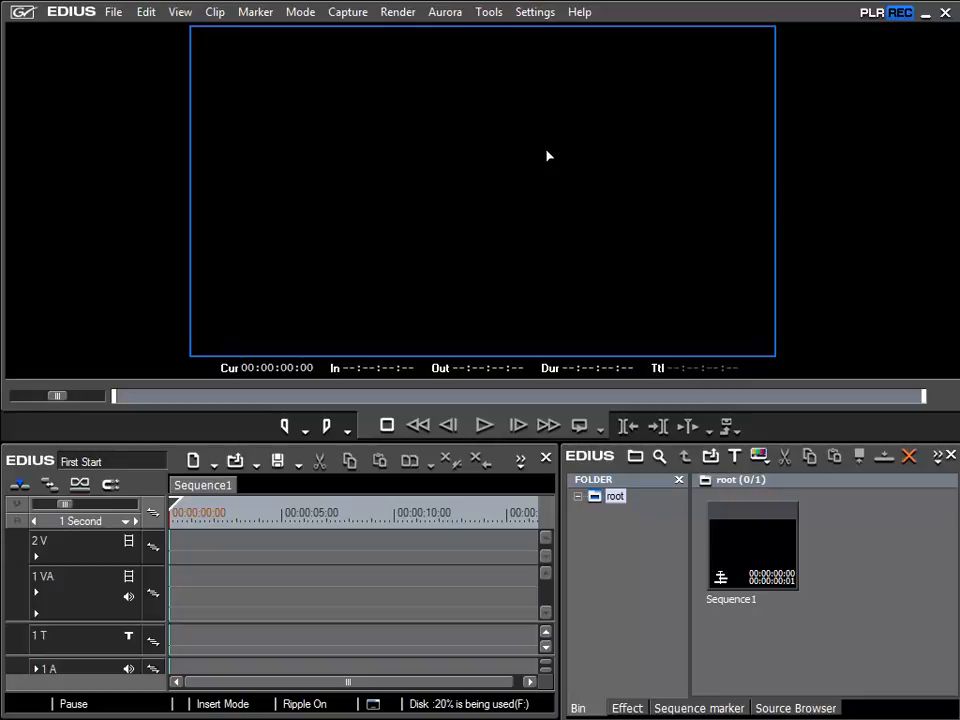
- Start a new hardware device preset in System Settings and name it HDV Device
{"action": "left_click", "coordinate": [537, 13]}
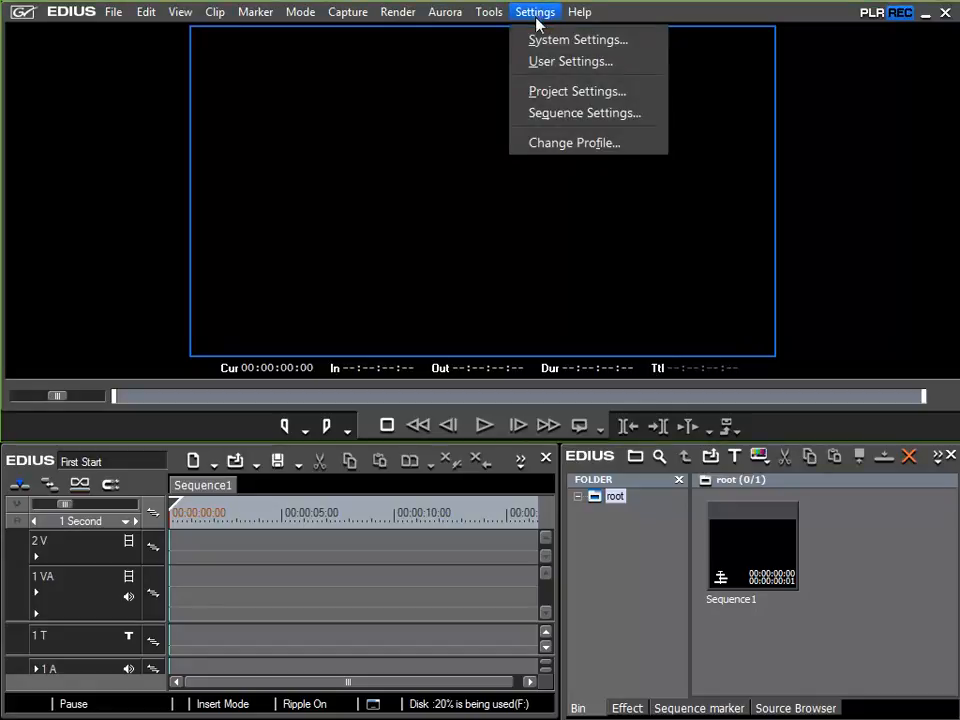
{"action": "left_click", "coordinate": [537, 50]}
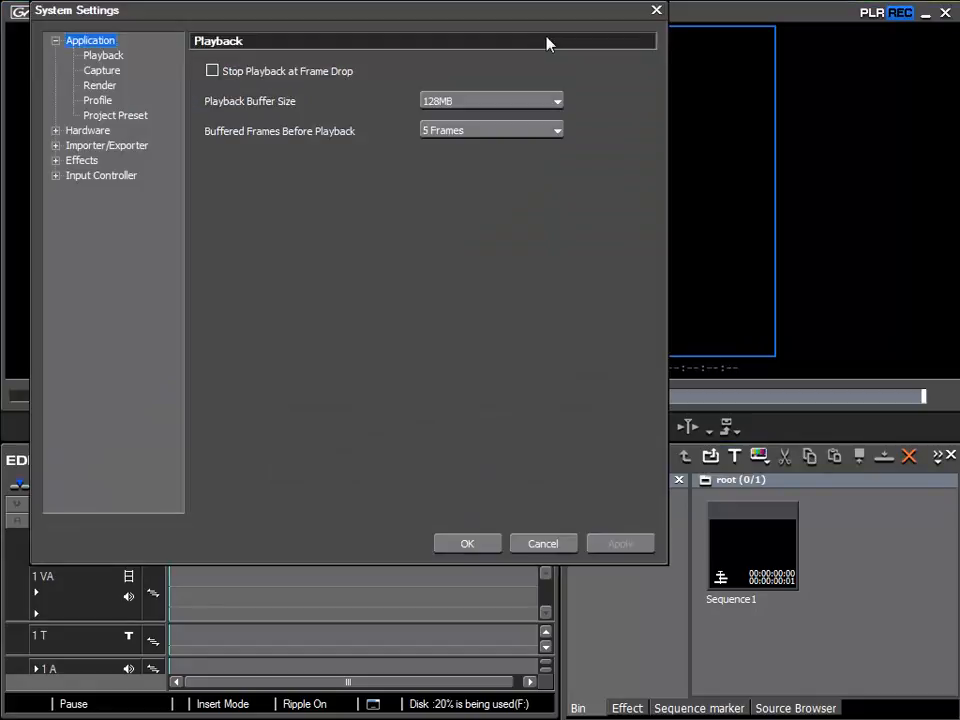
{"action": "left_click", "coordinate": [55, 131]}
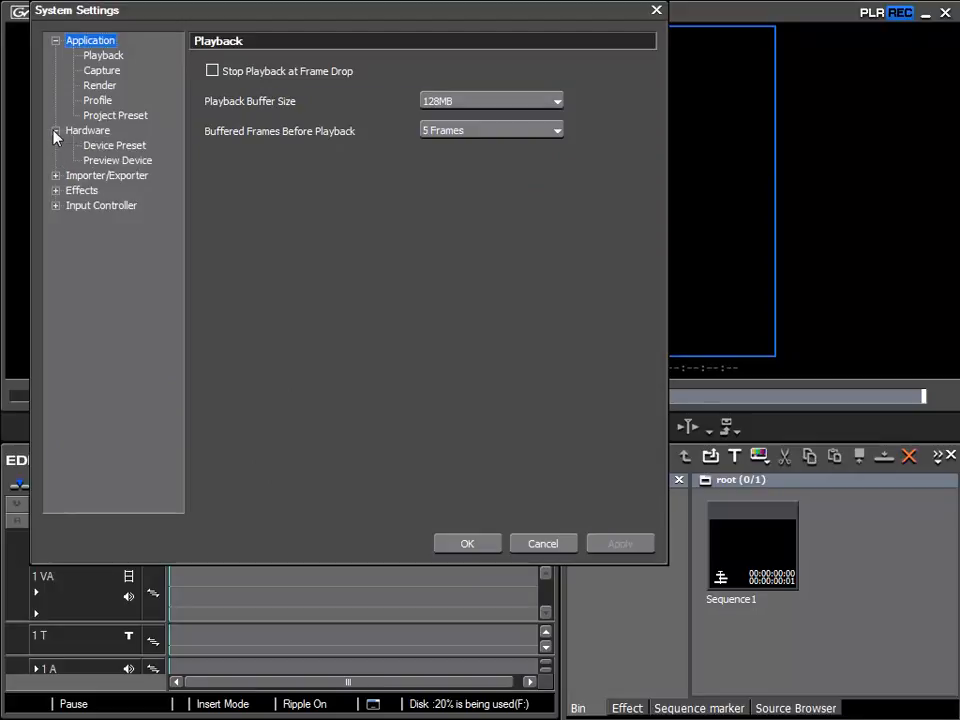
{"action": "left_click", "coordinate": [110, 147]}
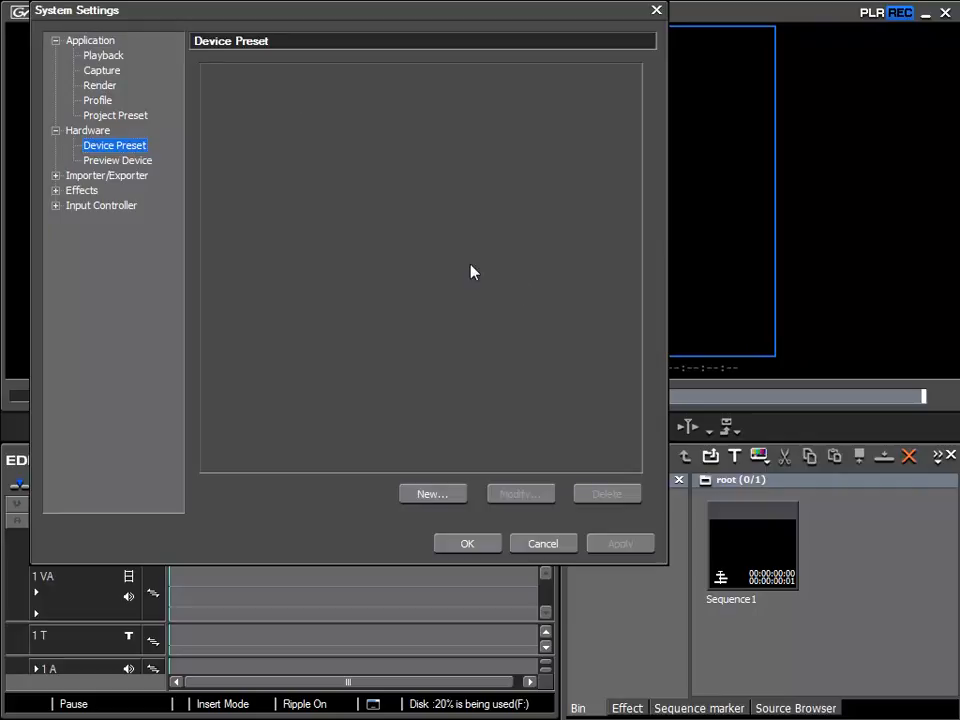
{"action": "left_click", "coordinate": [432, 494]}
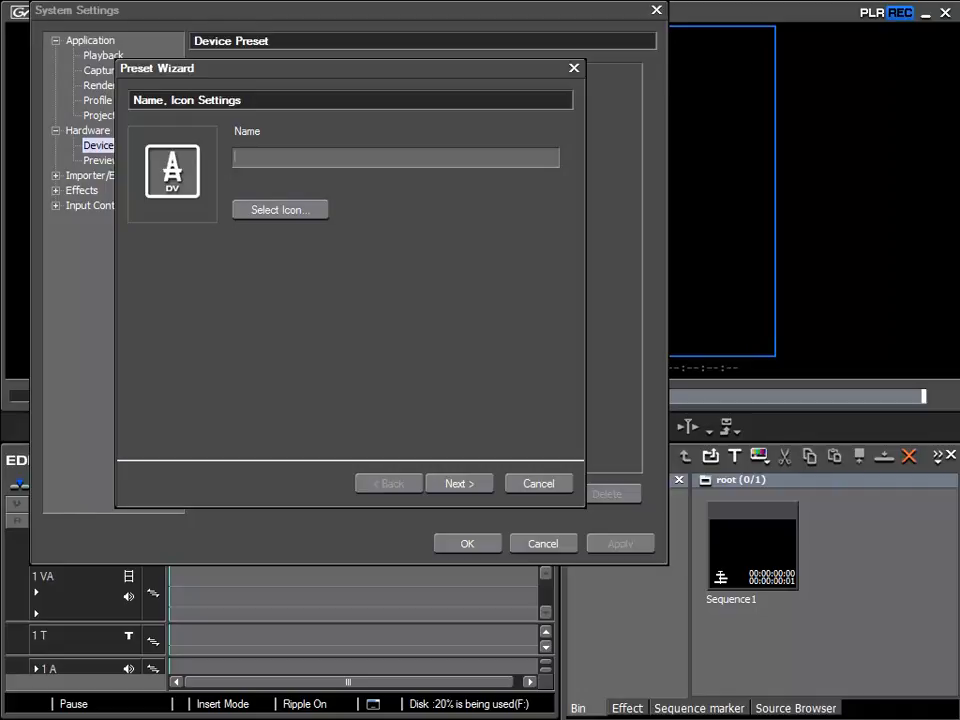
{"action": "type", "text": "HDV Device"}
- Assign the camcorder icon devicepreset_icon24.psd to the preset and continue to its input format settings
{"action": "left_click", "coordinate": [283, 212]}
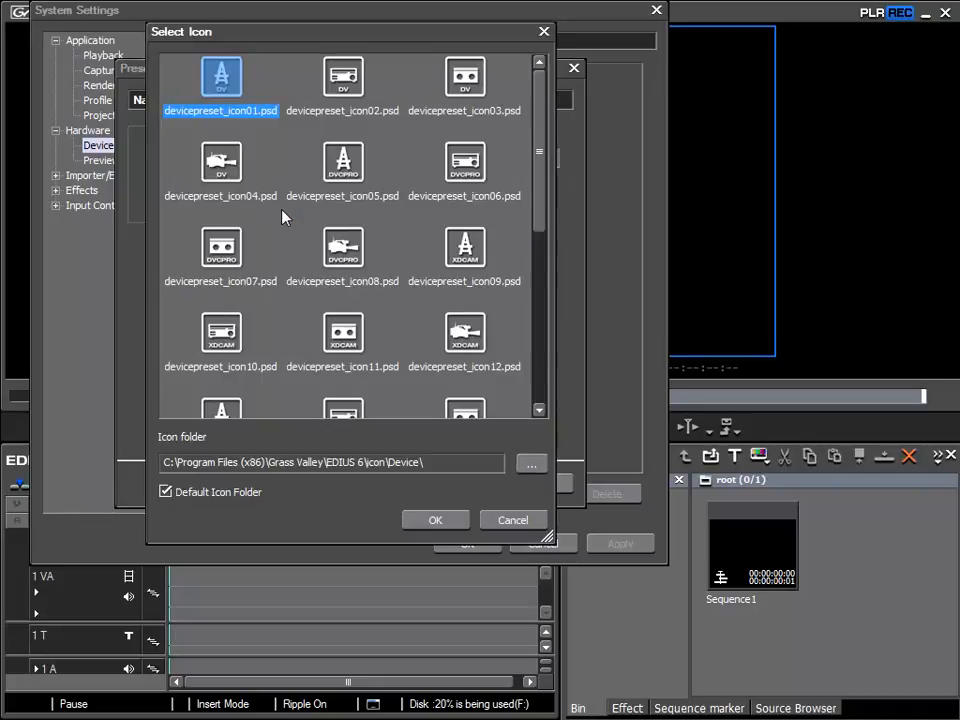
{"action": "left_click_drag", "start_coordinate": [540, 133], "coordinate": [546, 266]}
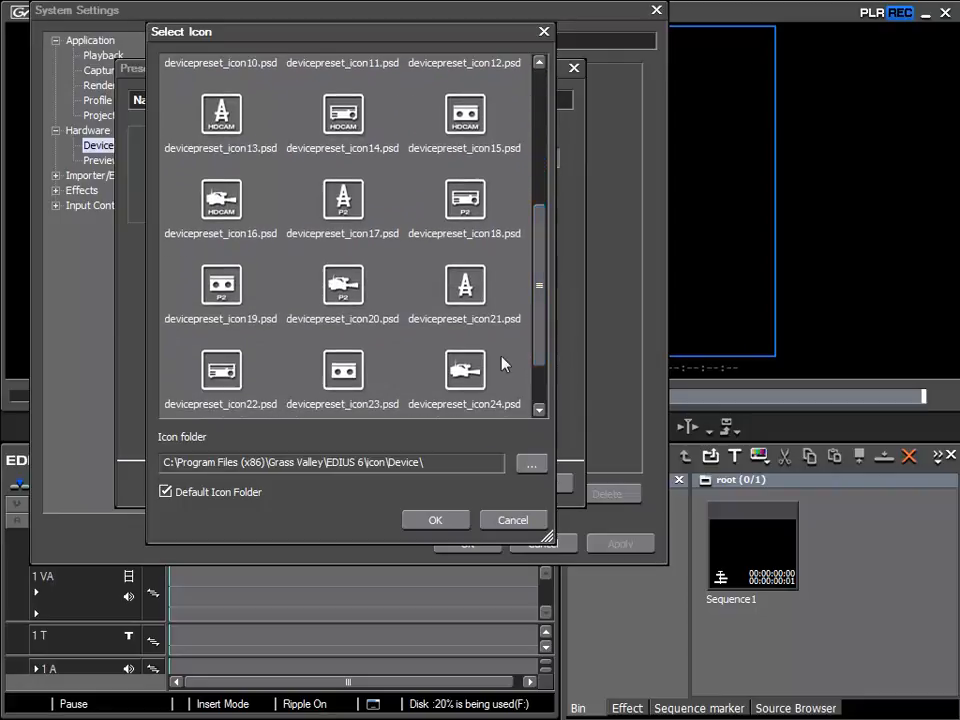
{"action": "left_click", "coordinate": [465, 372]}
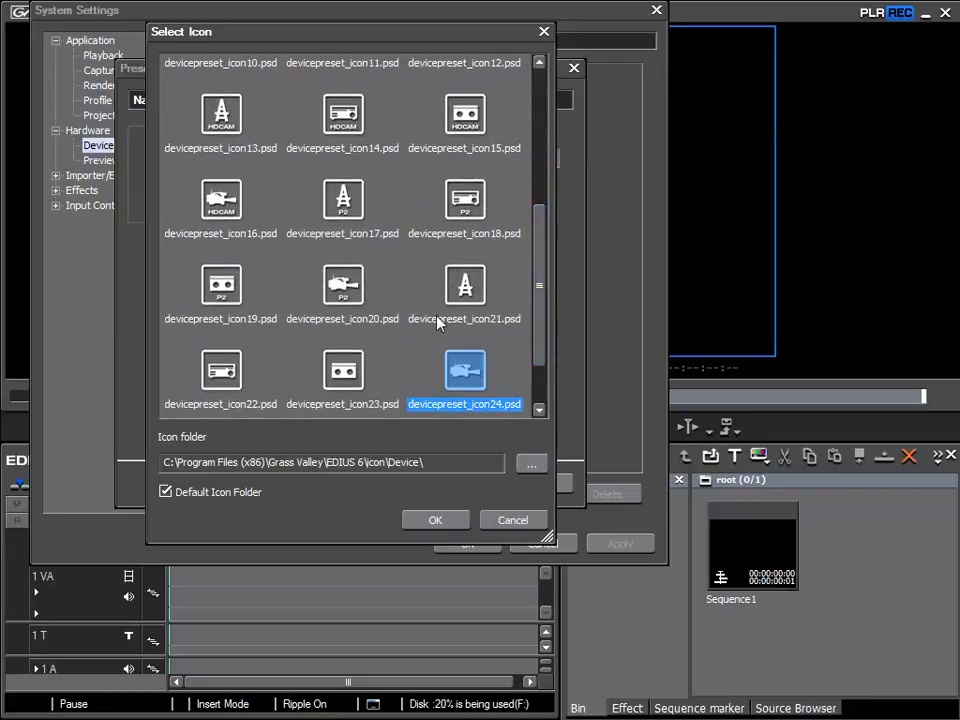
{"action": "left_click", "coordinate": [436, 520]}
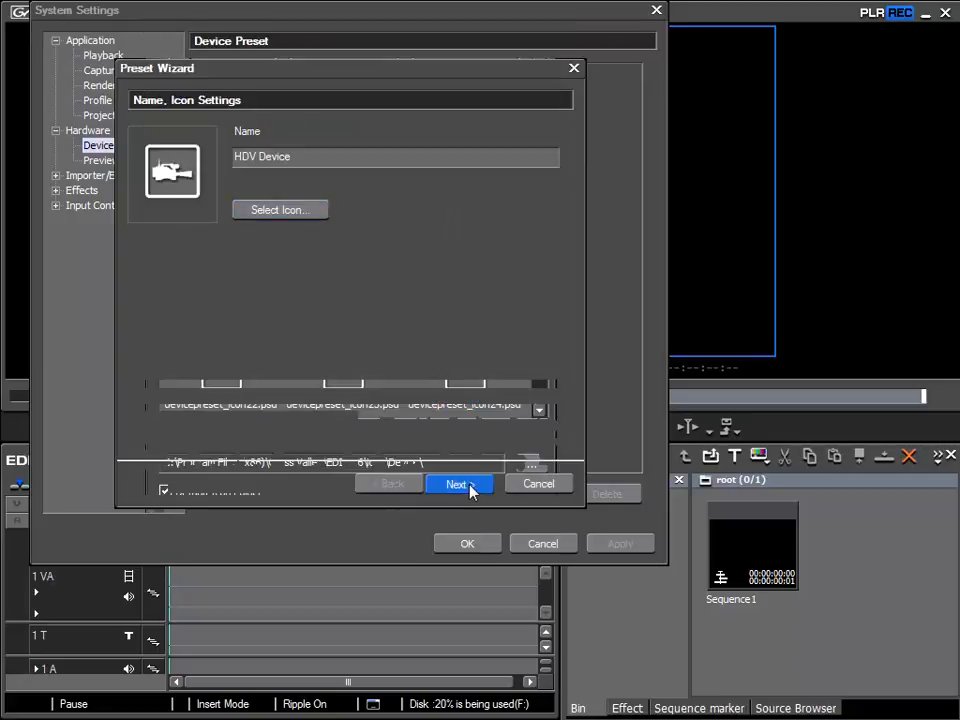
{"action": "left_click", "coordinate": [470, 490]}
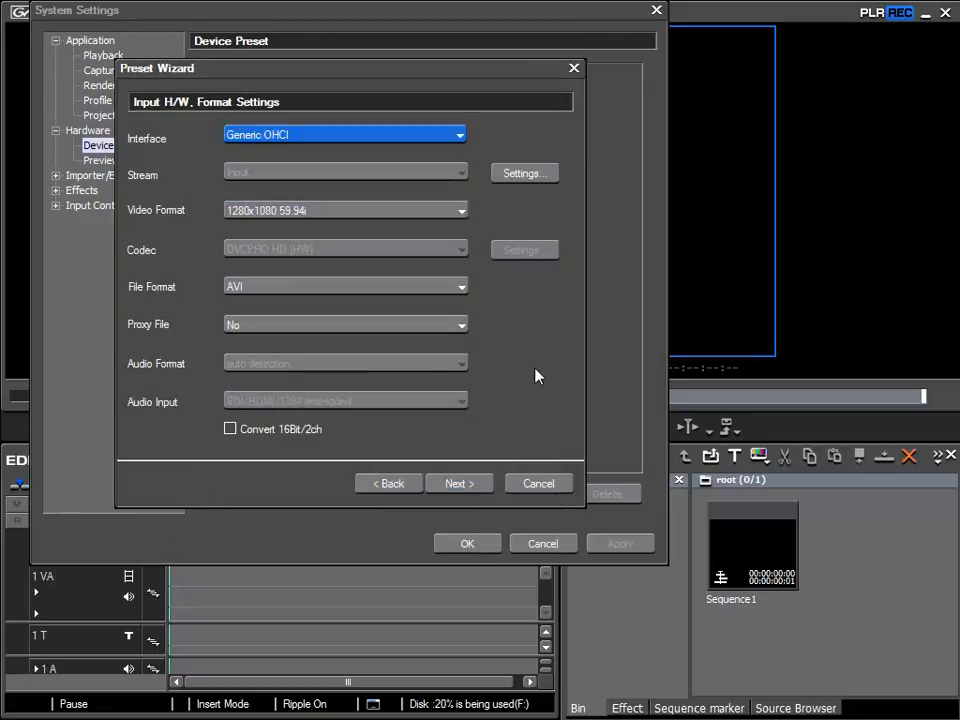
- Configure the preset's input with the Generic HDV interface, 1440x1080 50i video format and Canopus HQ codec
{"action": "left_click", "coordinate": [326, 137]}
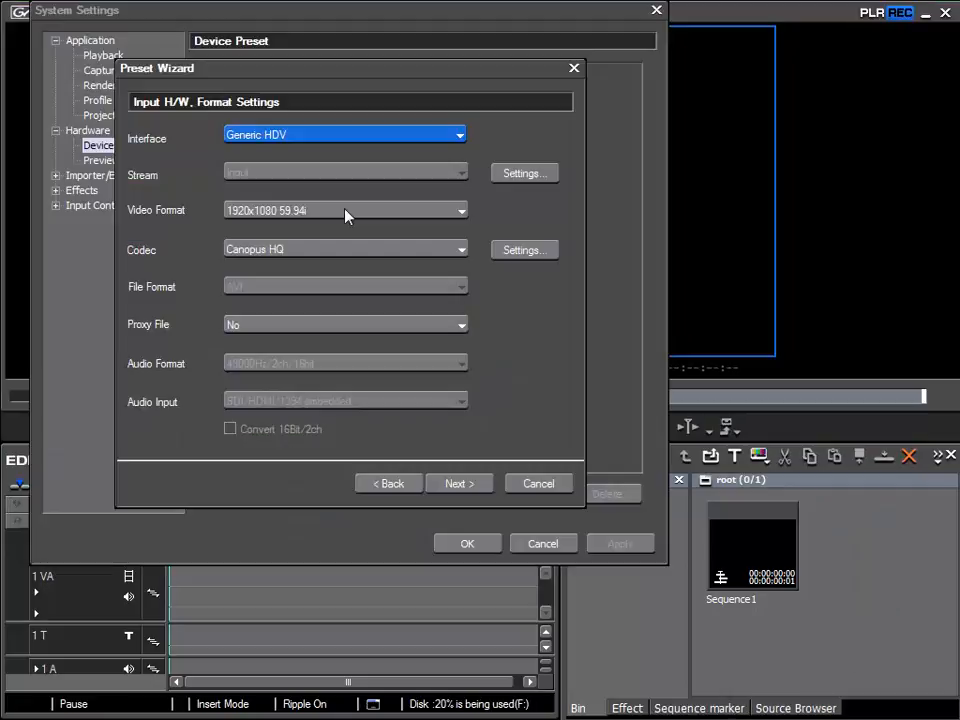
{"action": "left_click", "coordinate": [346, 212]}
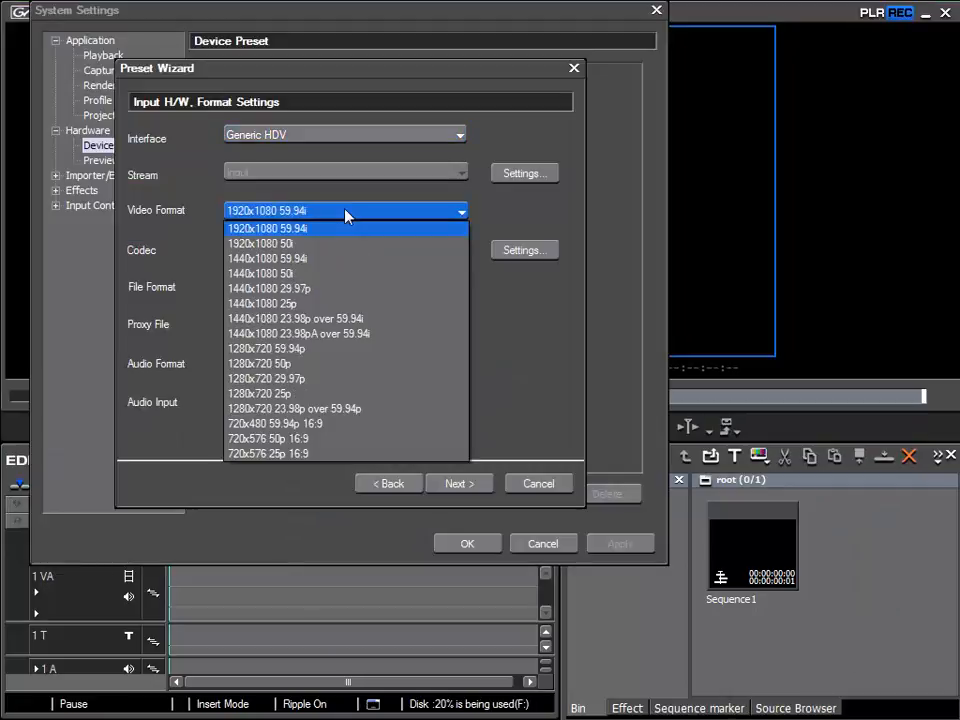
{"action": "left_click", "coordinate": [297, 274]}
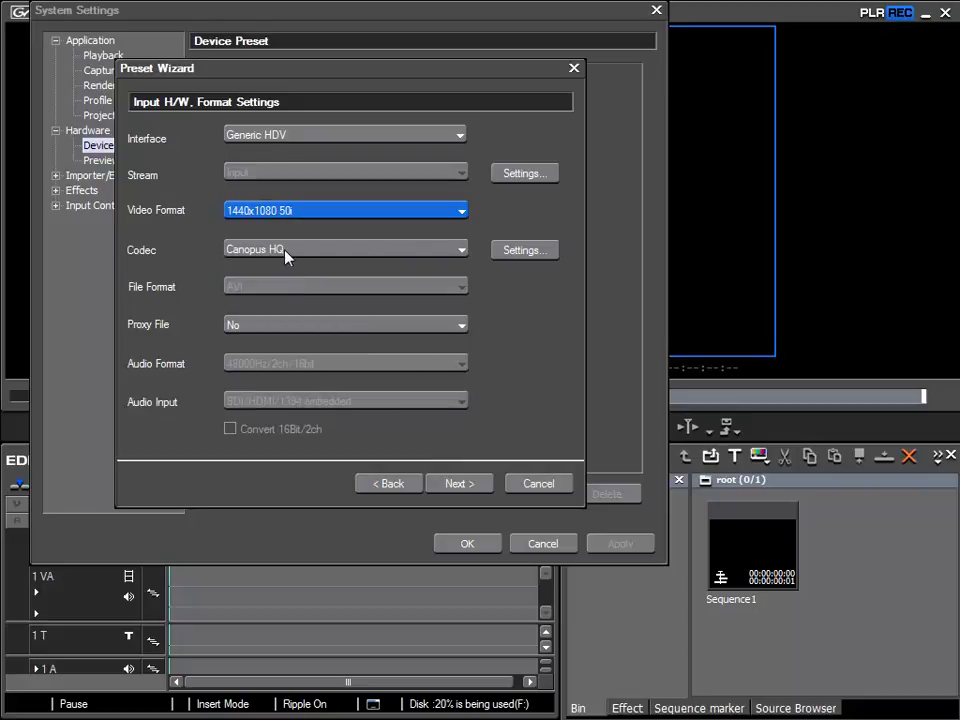
{"action": "left_click", "coordinate": [282, 252]}
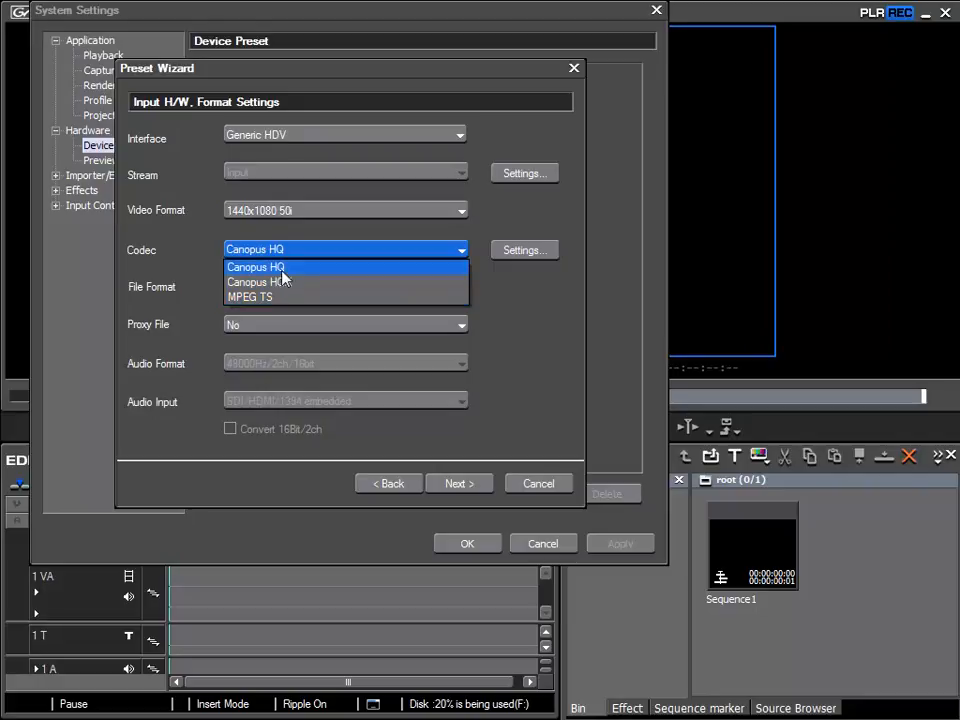
{"action": "left_click", "coordinate": [260, 270]}
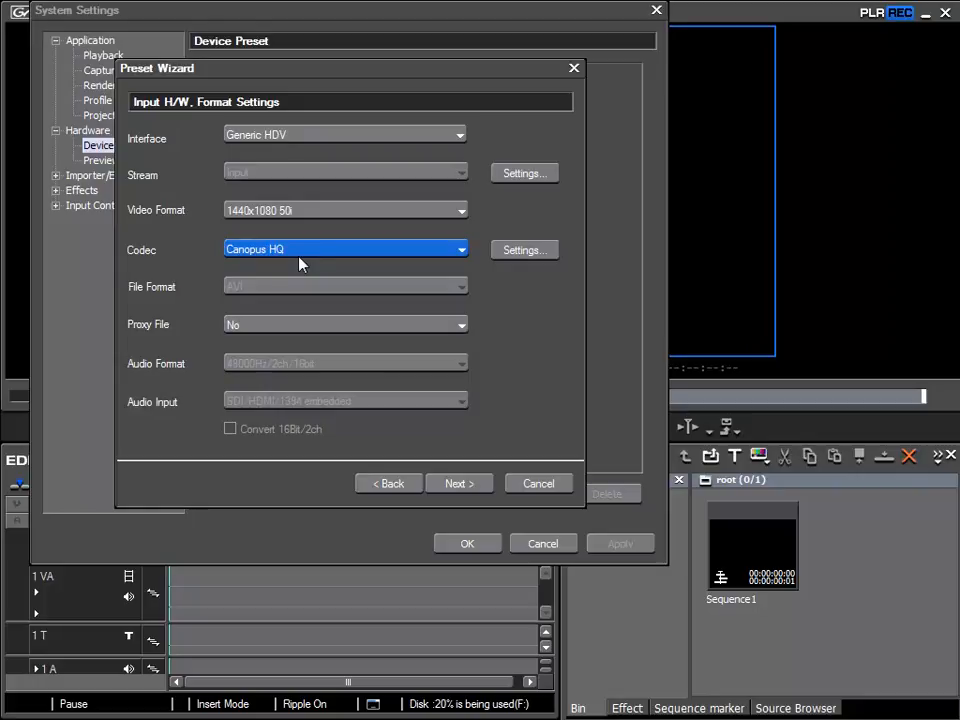
{"action": "left_click", "coordinate": [462, 484]}
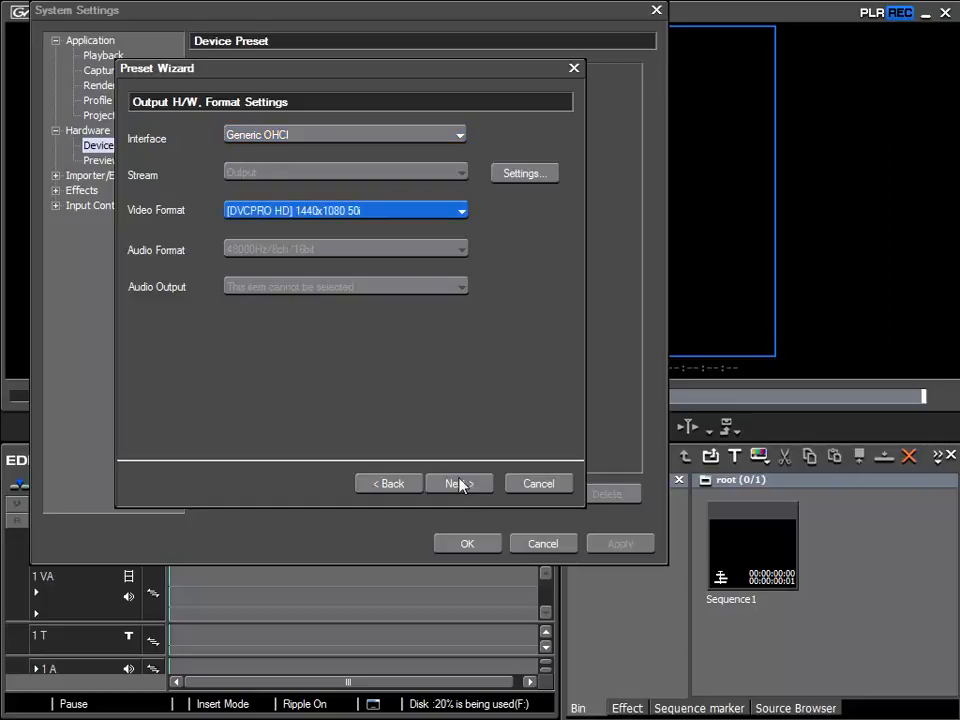
- Complete the device preset with Generic OHCI output at [DVCPRO HD] 1440x1080 50i and save the system settings
{"action": "left_click", "coordinate": [458, 483]}
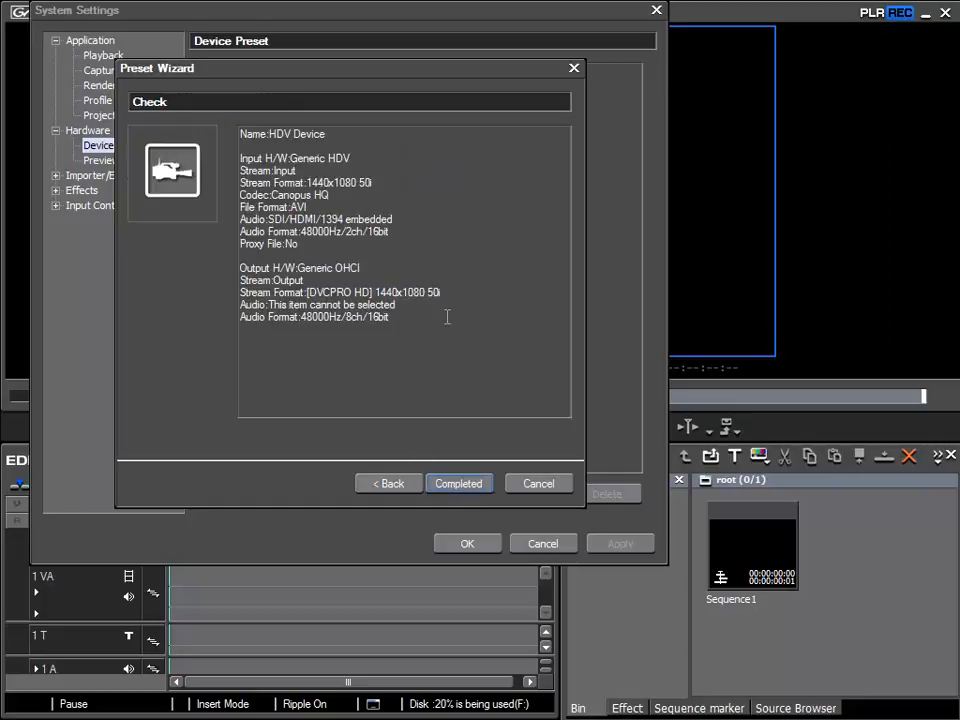
{"action": "left_click", "coordinate": [460, 484]}
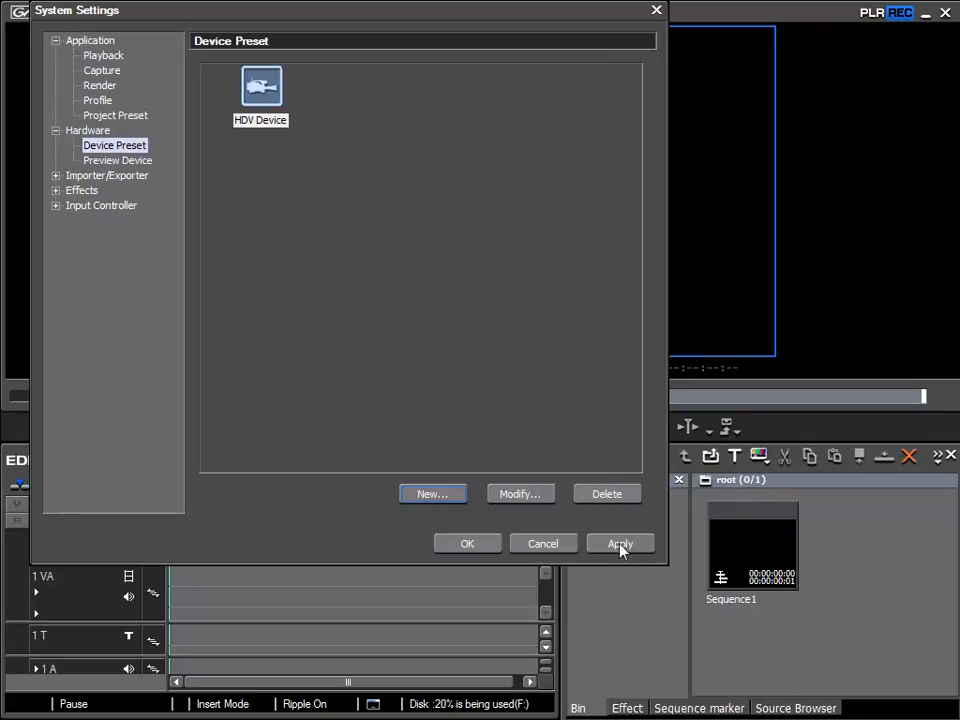
{"action": "left_click", "coordinate": [472, 548]}
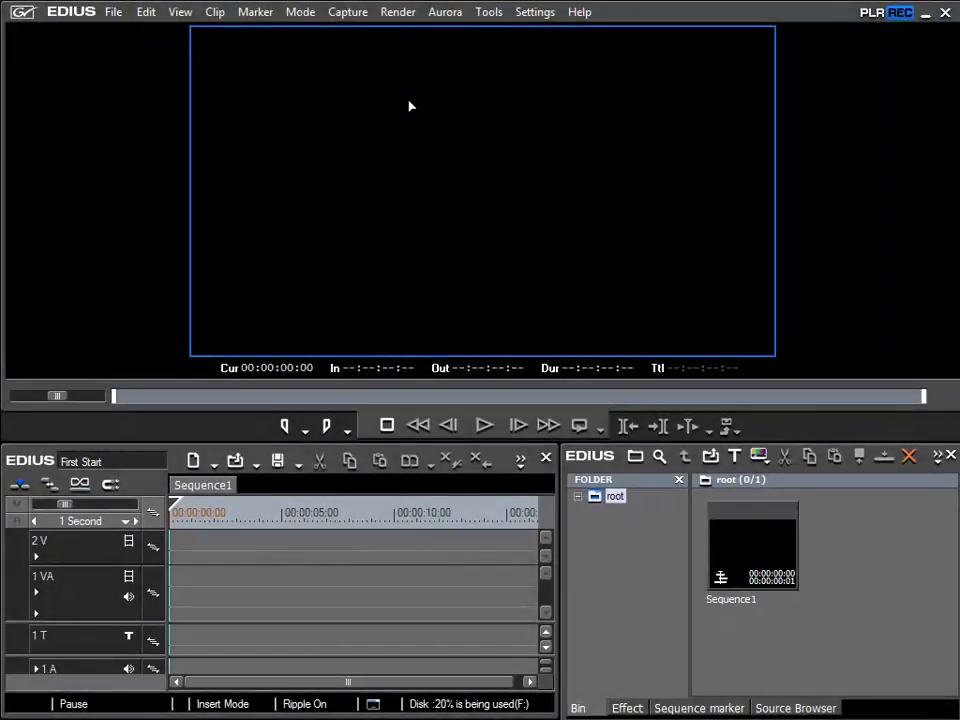
- Select HDV Device as the input device, using UserBit as the reel number
{"action": "left_click", "coordinate": [348, 14]}
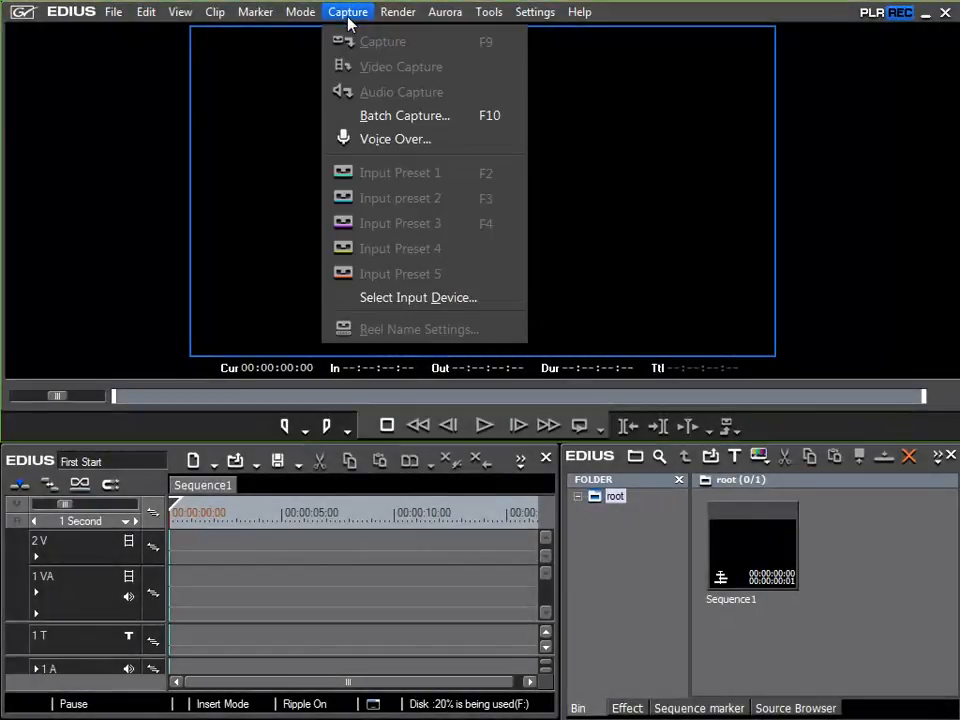
{"action": "left_click", "coordinate": [397, 305]}
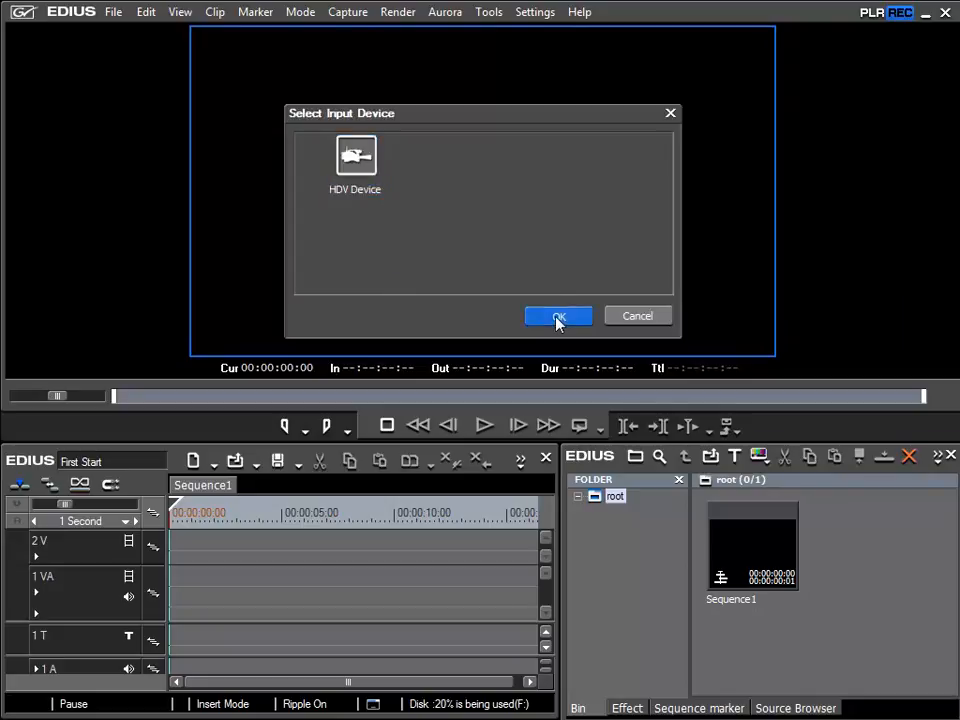
{"action": "left_click", "coordinate": [556, 317]}
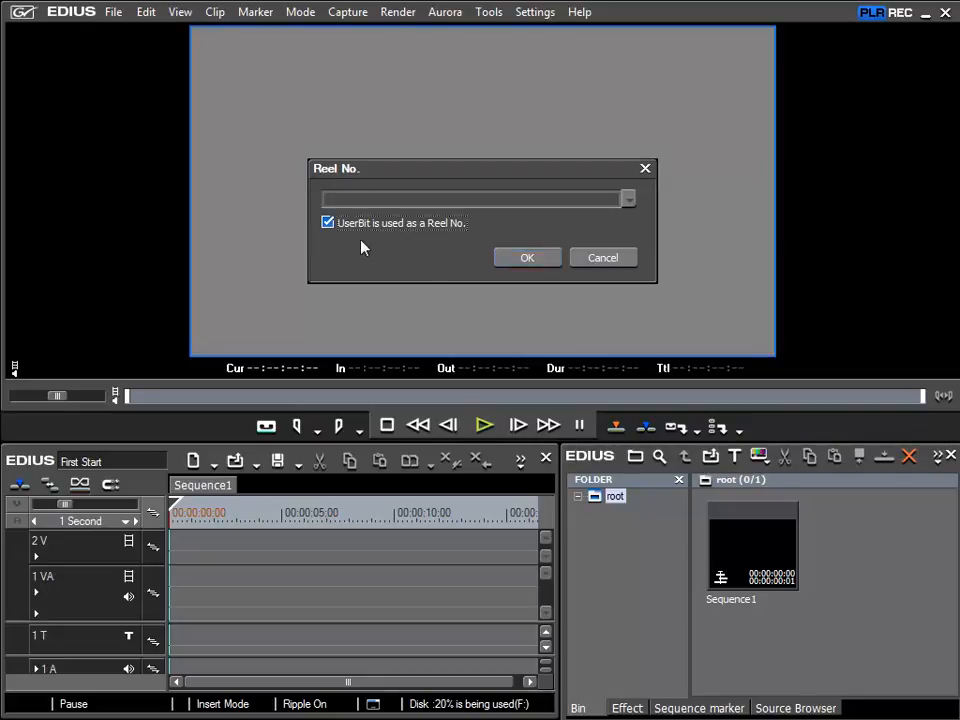
{"action": "left_click", "coordinate": [528, 259]}
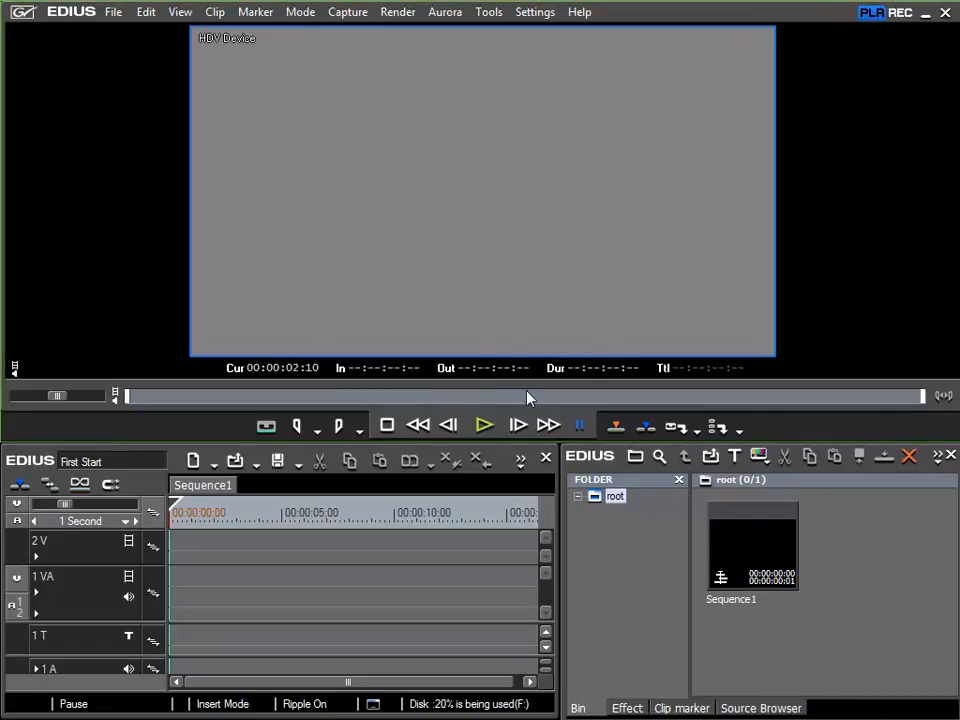
- Play the tape in the HDV camera to preview its footage, and stop playback
{"action": "left_click", "coordinate": [484, 426]}
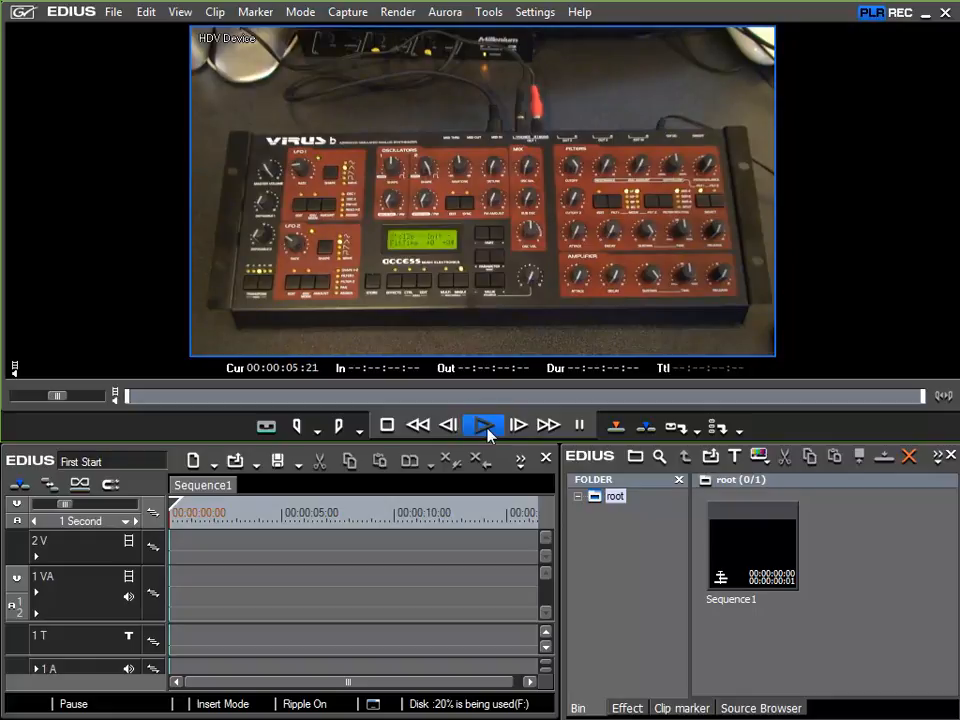
{"action": "left_click", "coordinate": [390, 426]}
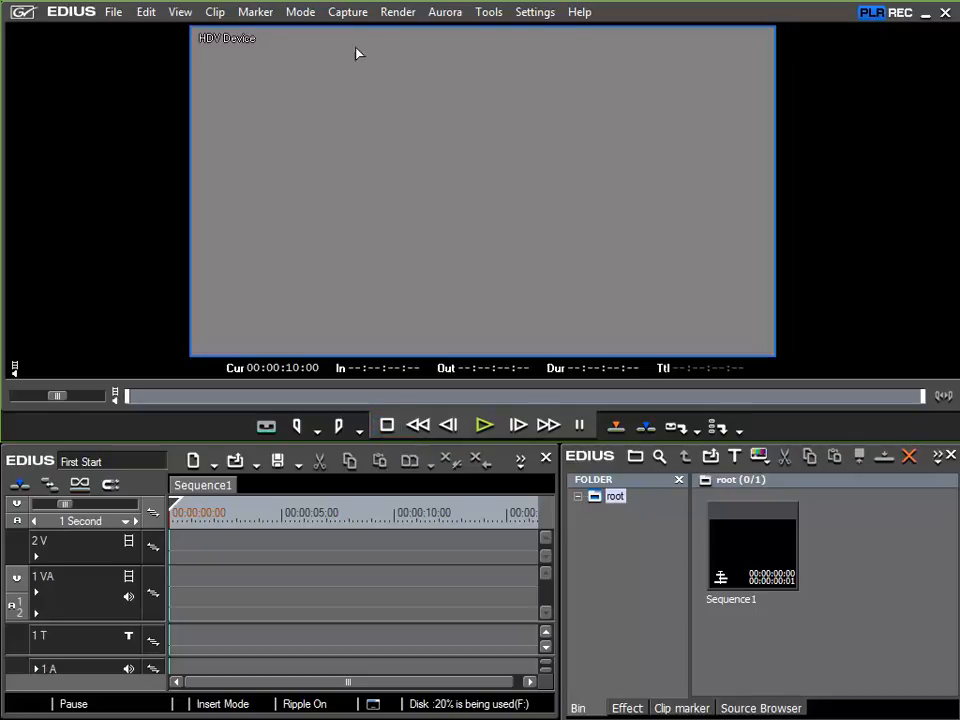
- Assign the HDV Device preset to Input Preset 1 in the hardware device presets and save the system settings
{"action": "left_click", "coordinate": [348, 12]}
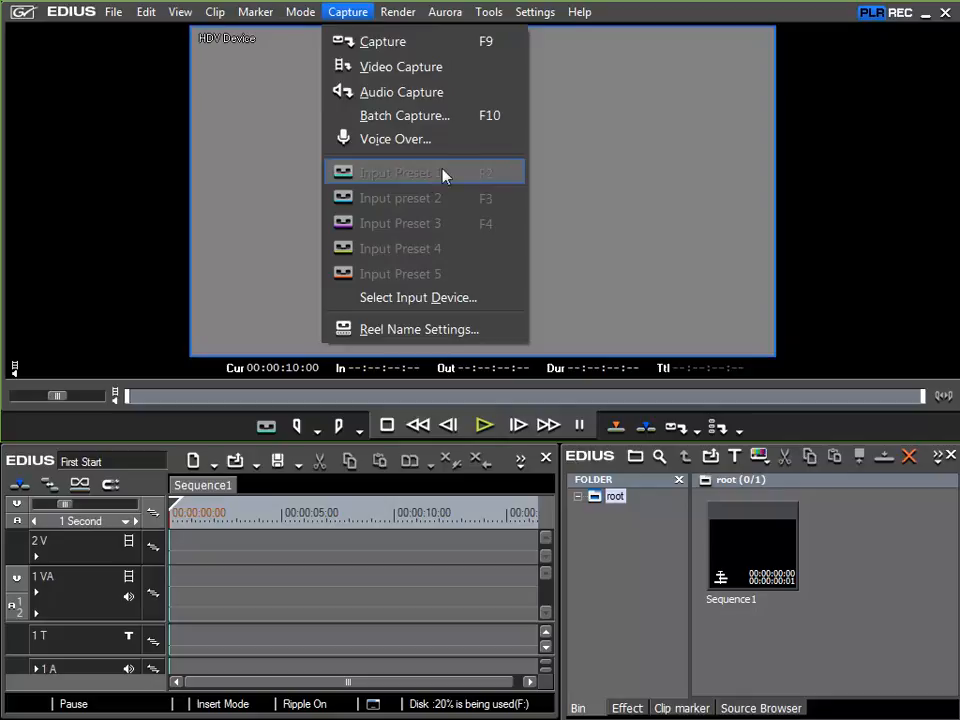
{"action": "mouse_move", "coordinate": [533, 14]}
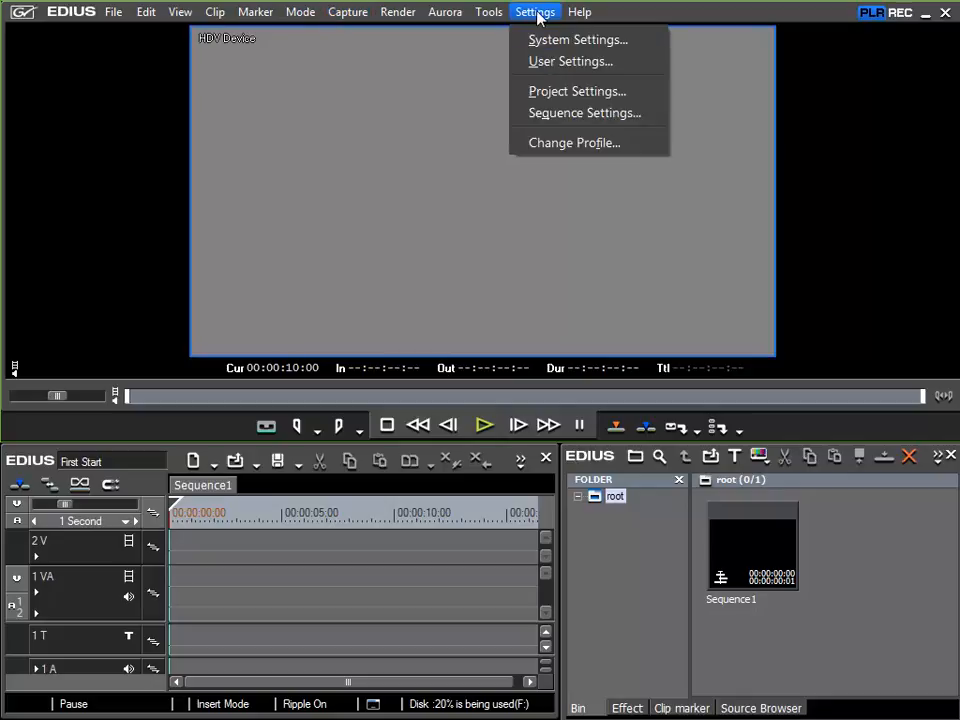
{"action": "left_click", "coordinate": [549, 45]}
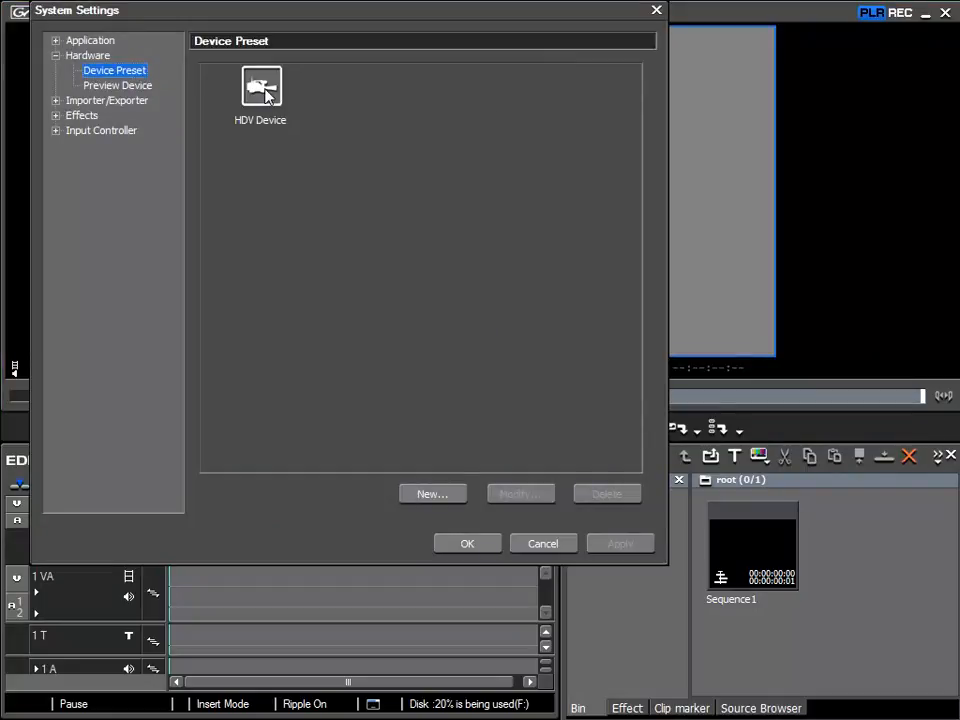
{"action": "right_click", "coordinate": [256, 88]}
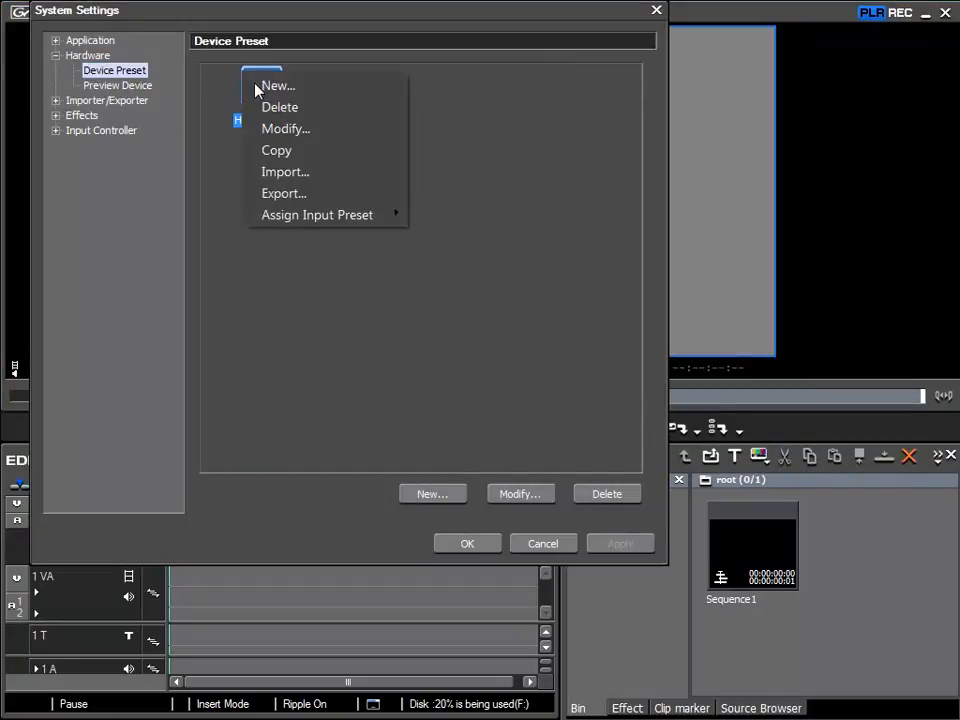
{"action": "mouse_move", "coordinate": [289, 220]}
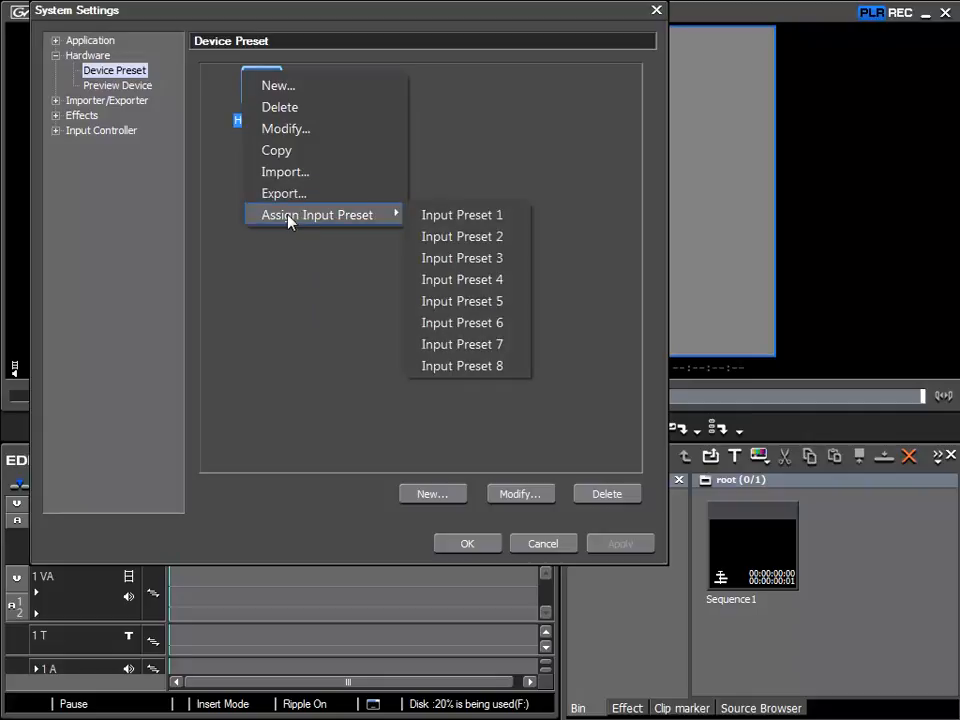
{"action": "left_click", "coordinate": [472, 216]}
{"action": "left_click", "coordinate": [630, 545]}
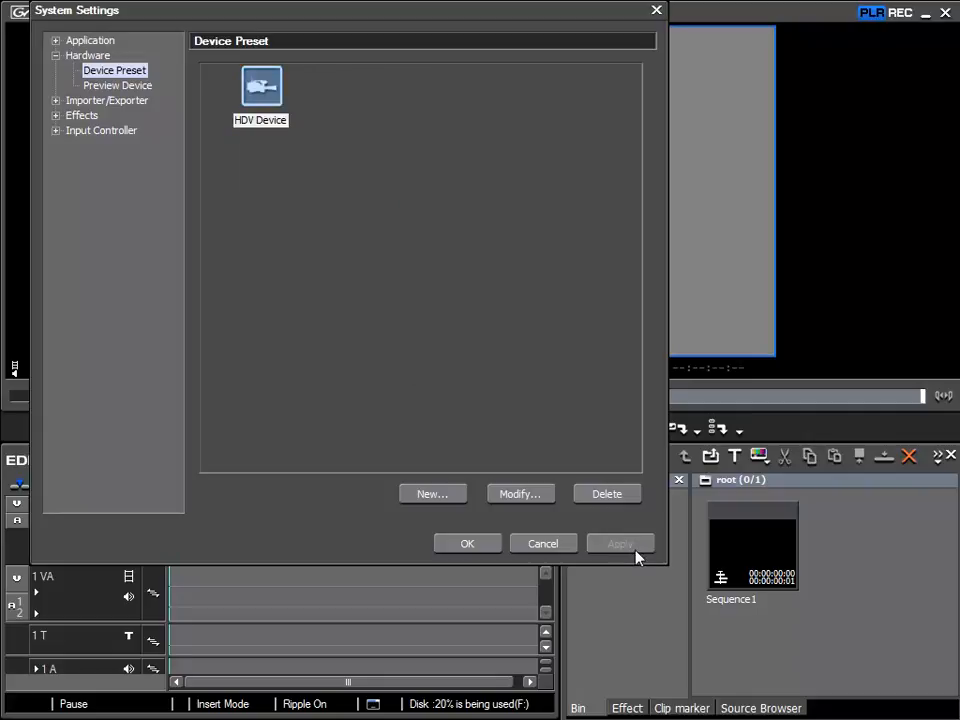
{"action": "left_click", "coordinate": [468, 544]}
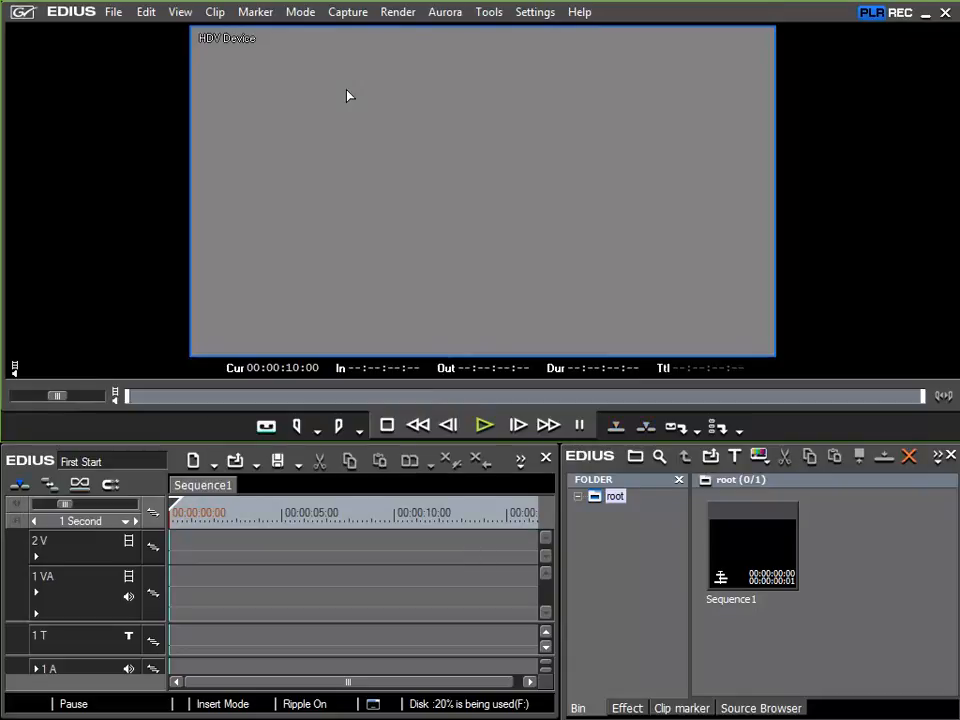
- Capture footage from the playing tape through the HDV Device input preset, and stop the capture to add the clip to the bin
{"action": "left_click", "coordinate": [347, 12]}
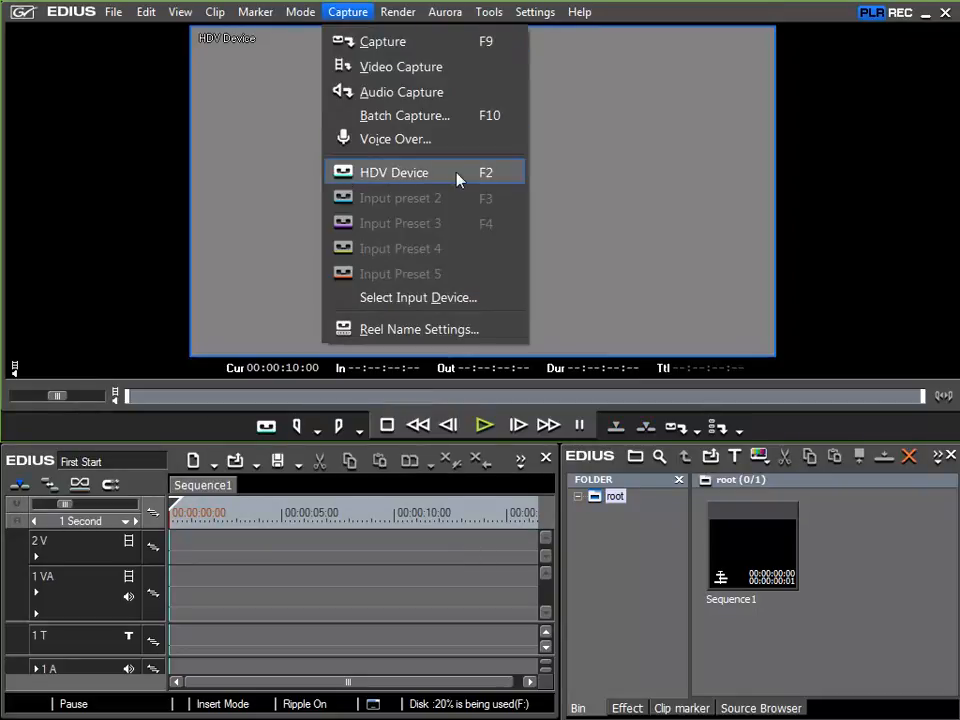
{"action": "left_click", "coordinate": [457, 174]}
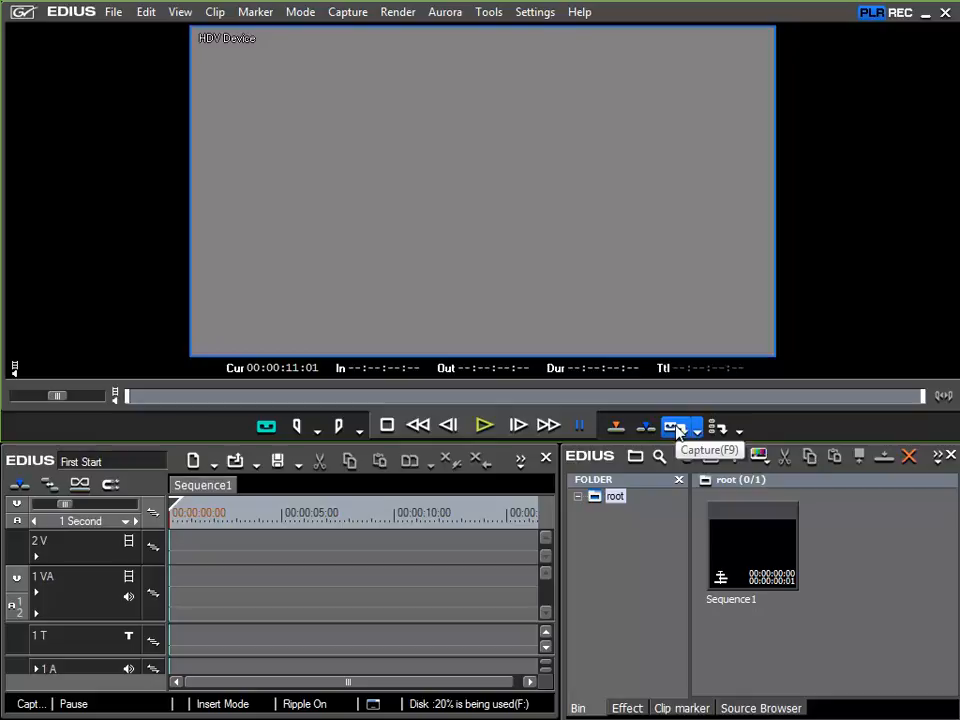
{"action": "left_click", "coordinate": [486, 425]}
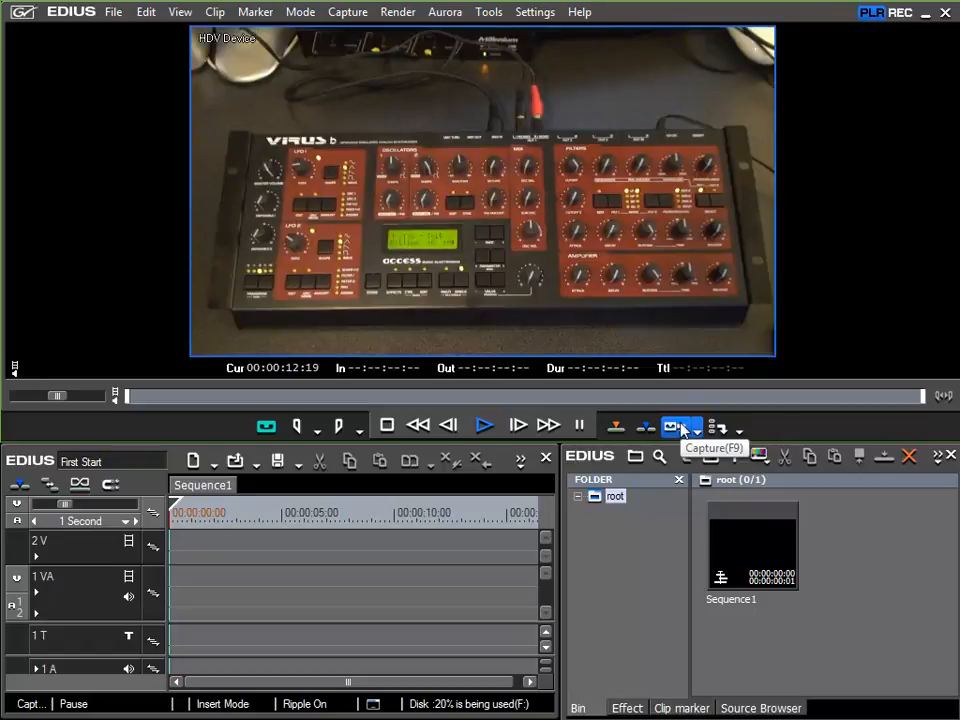
{"action": "left_click", "coordinate": [676, 427]}
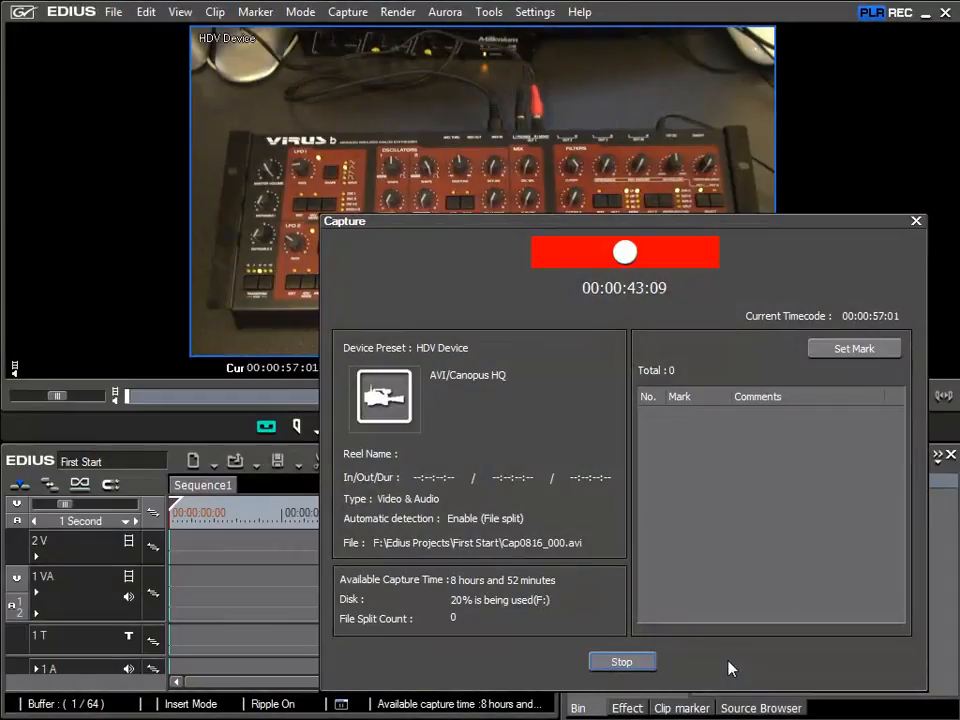
{"action": "left_click", "coordinate": [624, 664]}
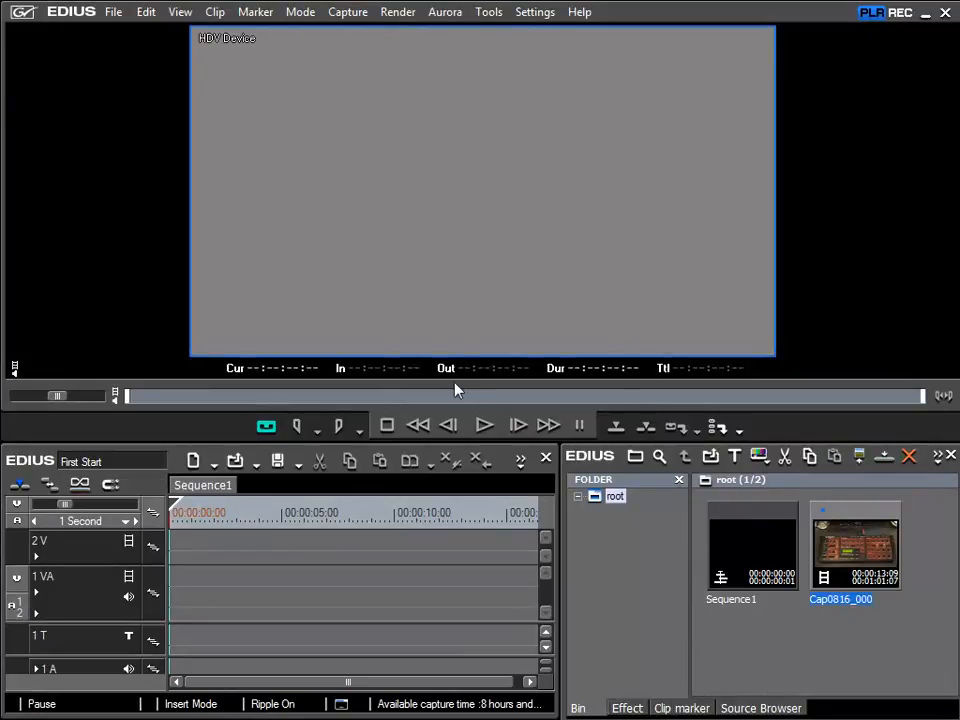
- Bring up the window layout options for the workspace
{"action": "left_click", "coordinate": [180, 12]}
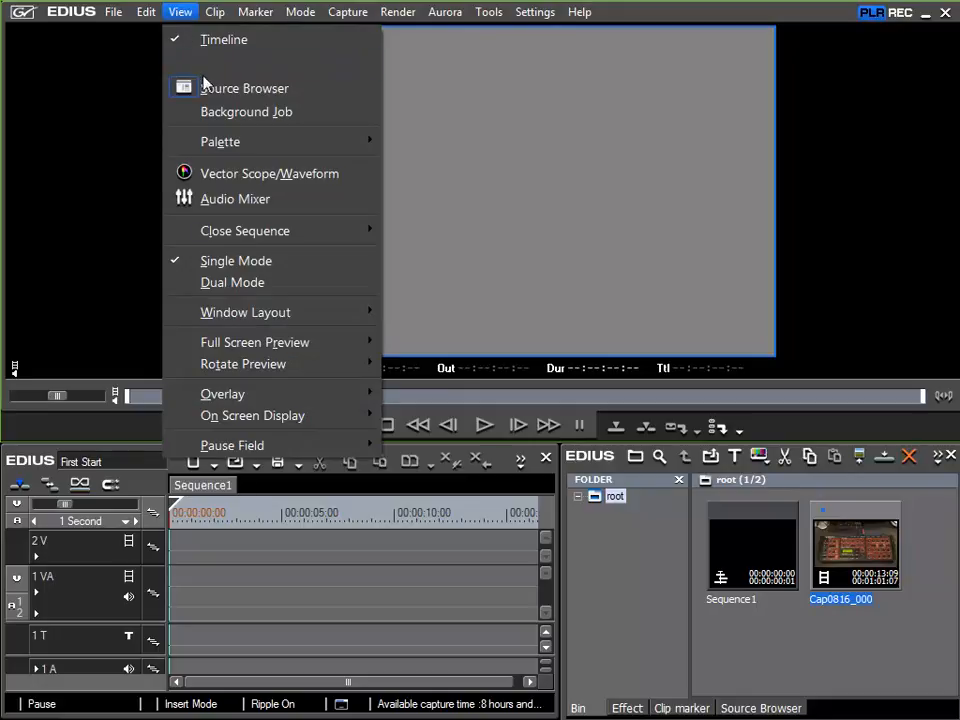
{"action": "mouse_move", "coordinate": [246, 146]}
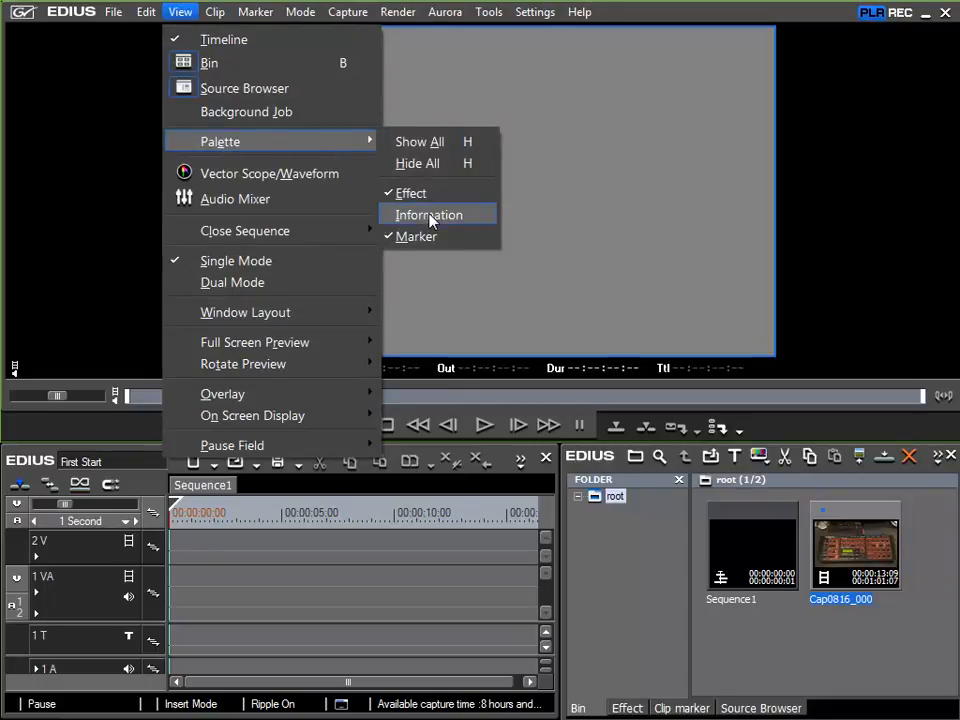
{"action": "mouse_move", "coordinate": [229, 315]}
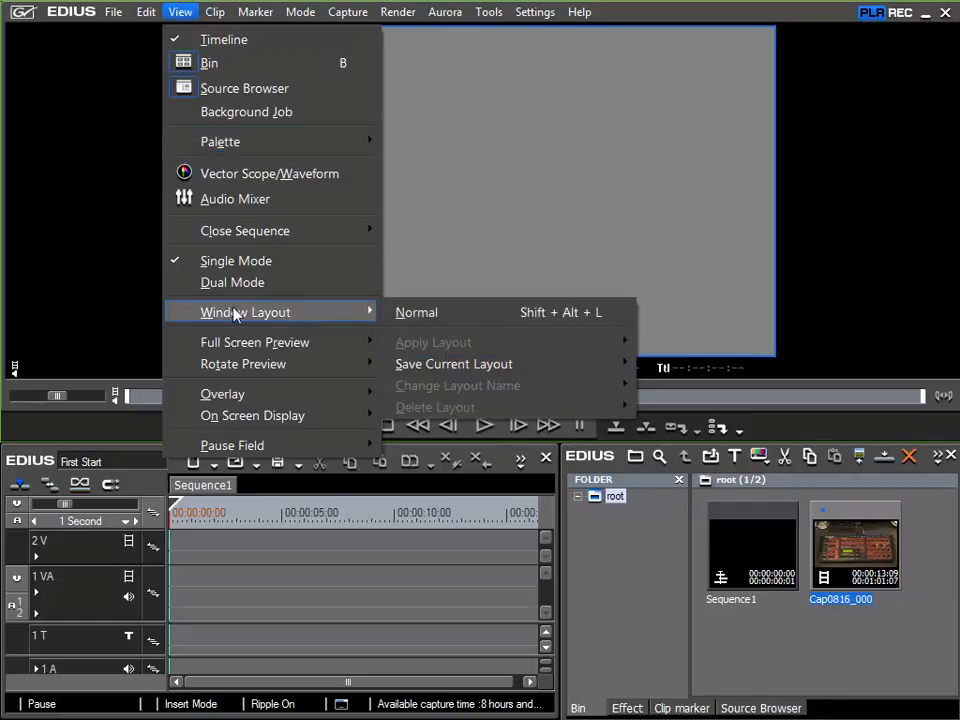